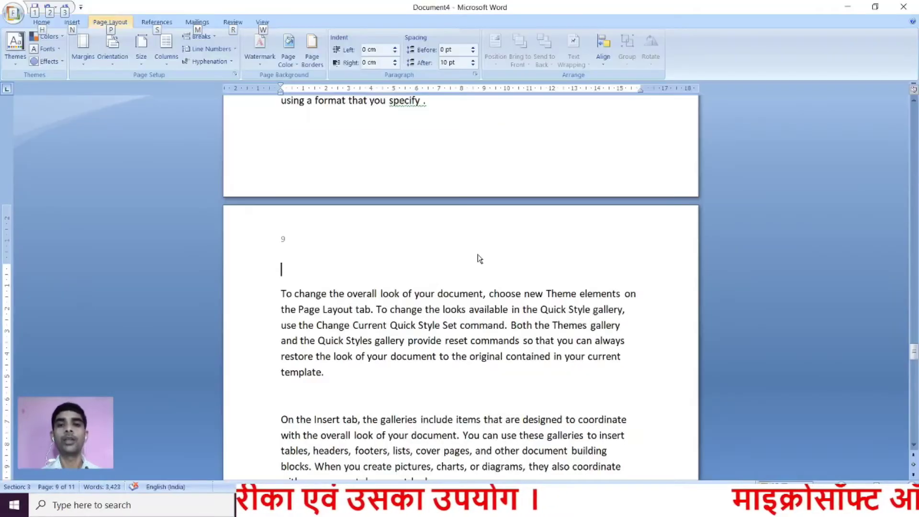
Open the page border settings from the document's first page and choose the yellow five-pointed star art as the border
left_click_drag(914, 353, 914, 112)
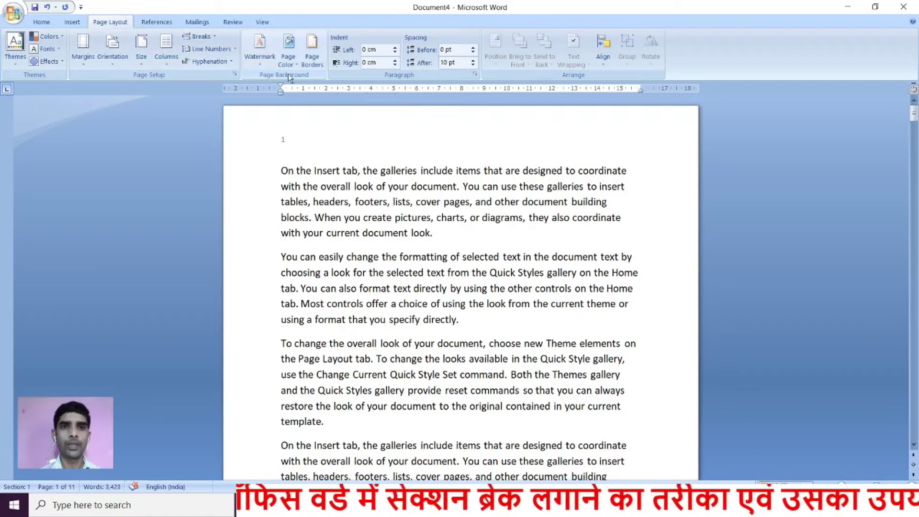
left_click(315, 60)
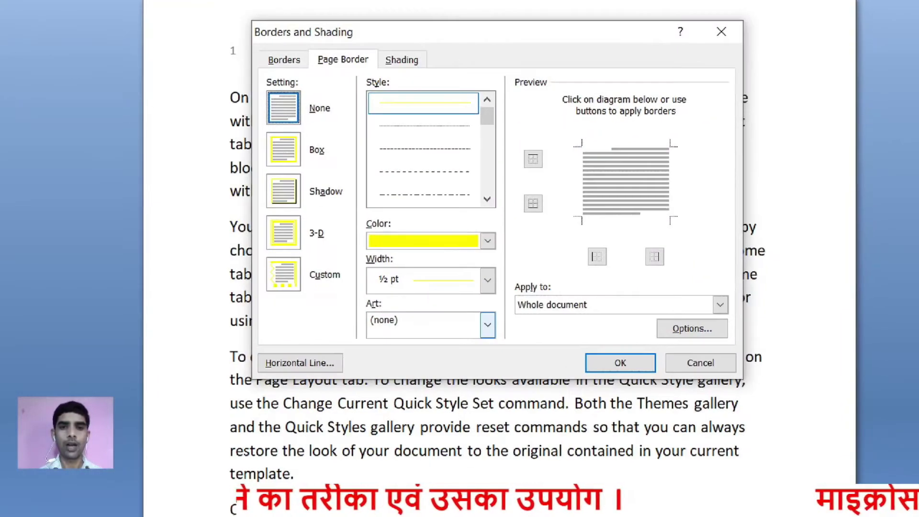
mouse_move(352, 294)
left_mouse_down()
mouse_move(439, 305)
mouse_move(520, 354)
left_mouse_up()
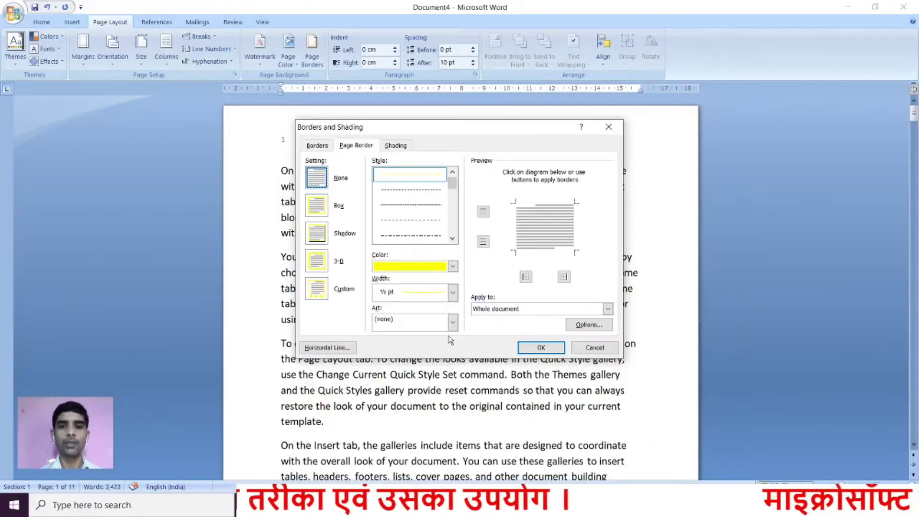
left_click(453, 323)
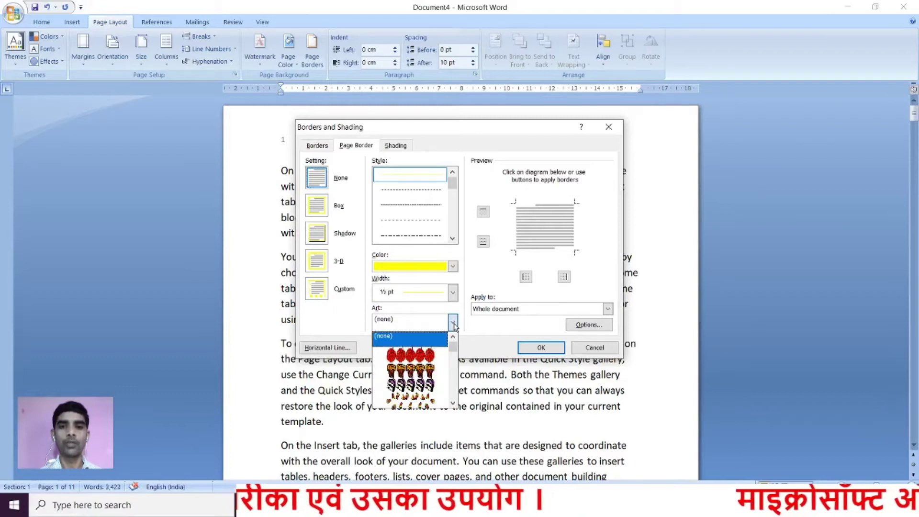
scroll(430, 358, "down", 6)
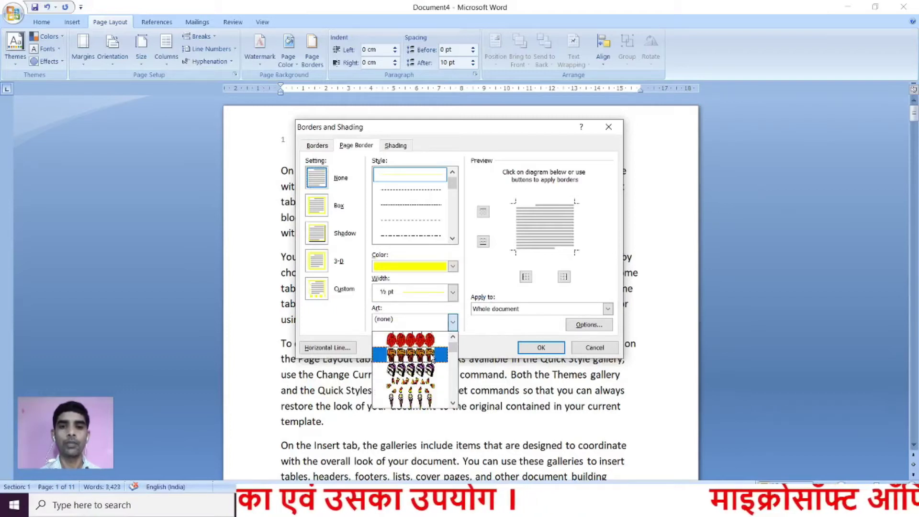
scroll(430, 358, "down", 6)
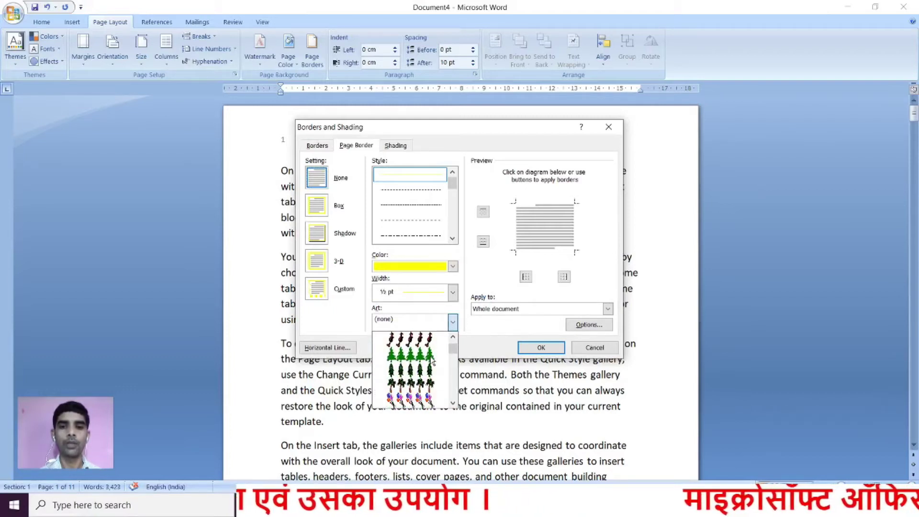
scroll(431, 362, "down", 1)
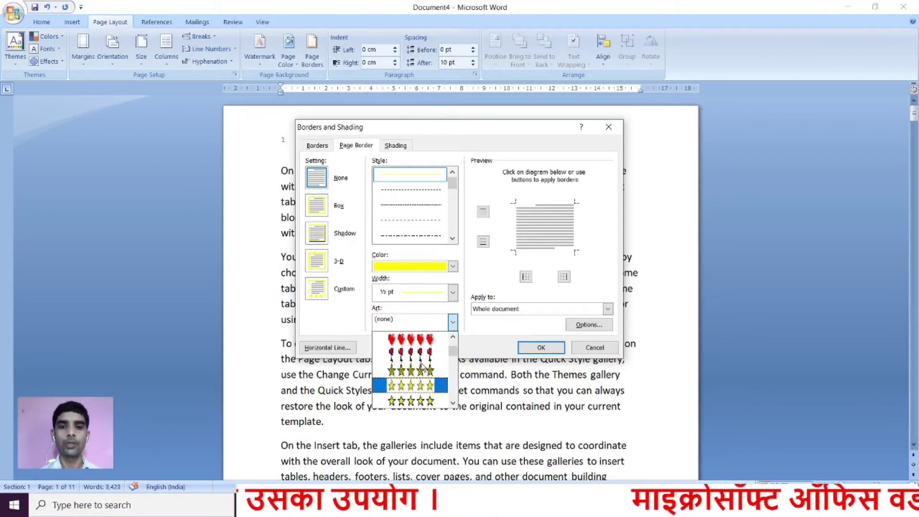
left_click(411, 369)
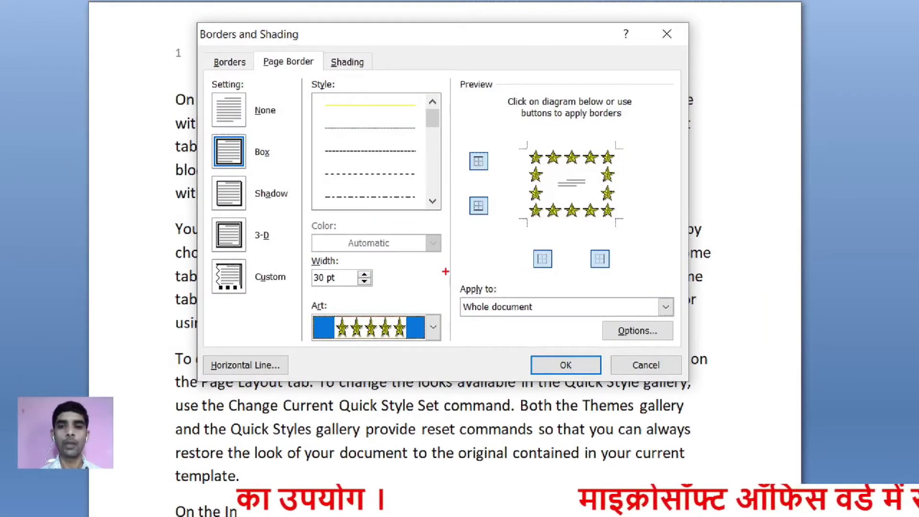
mouse_move(441, 266)
left_mouse_down()
mouse_move(592, 335)
mouse_move(713, 355)
mouse_move(730, 333)
left_mouse_up()
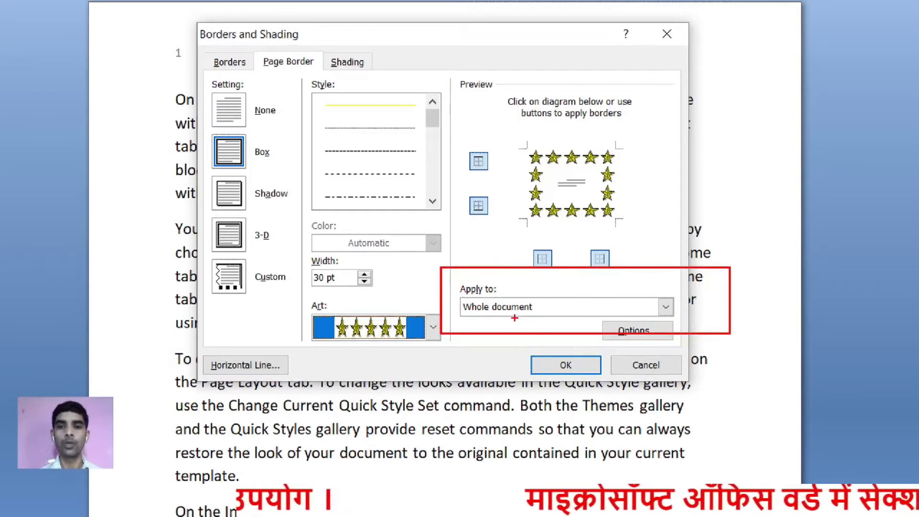
left_click_drag(498, 308, 454, 405)
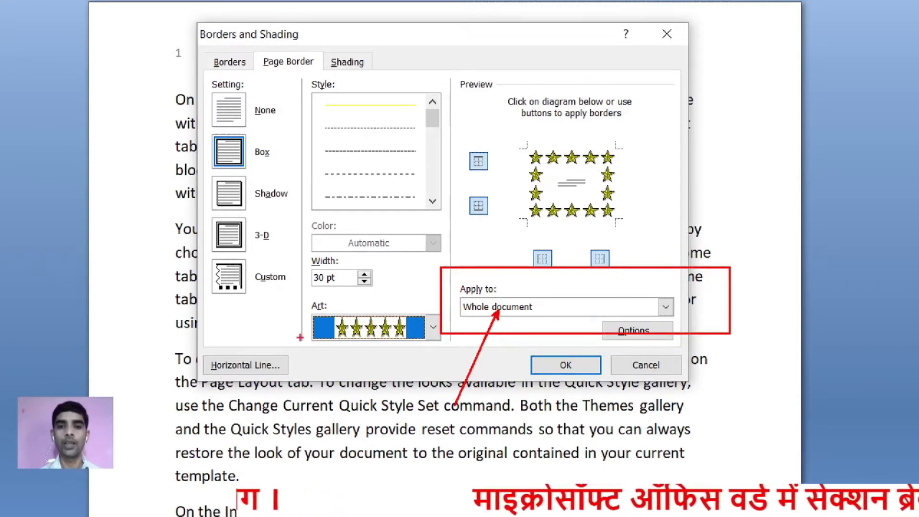
left_click_drag(294, 296, 449, 356)
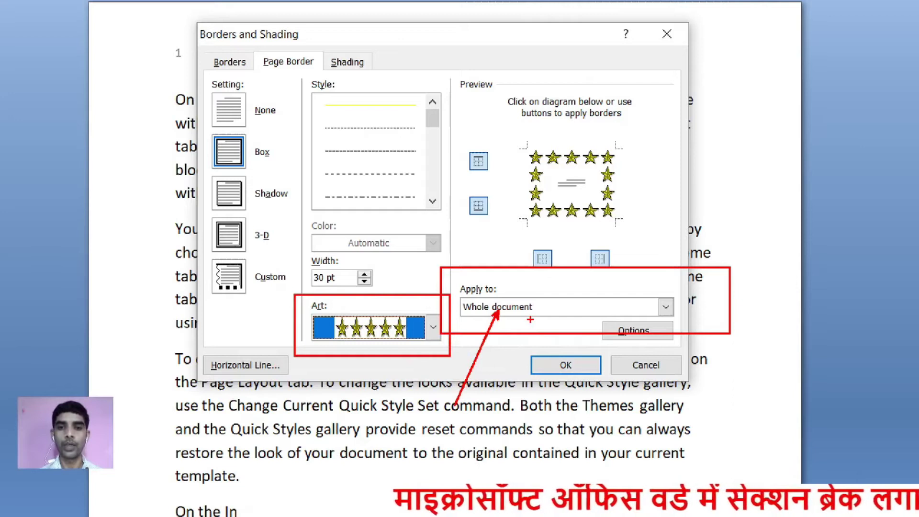
key("ctrl+z")
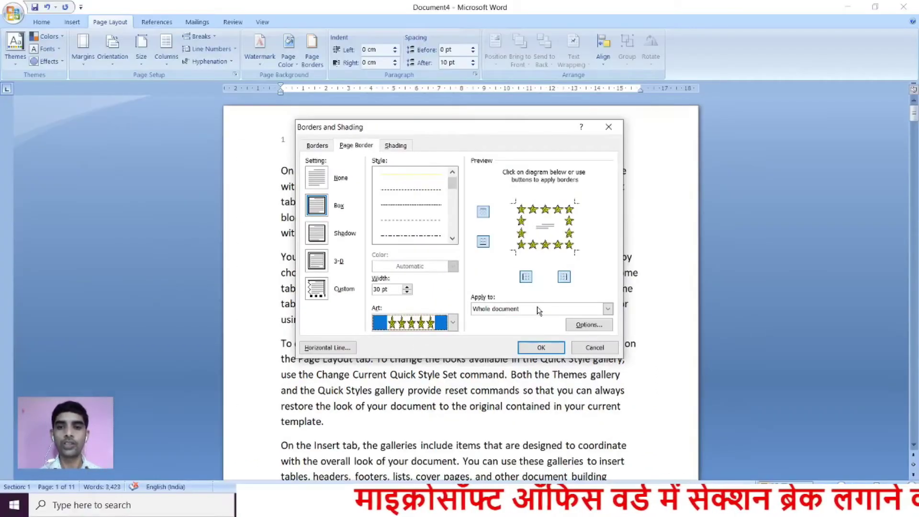
Limit the star page border to "This section" and apply it
left_click(560, 310)
left_click(513, 328)
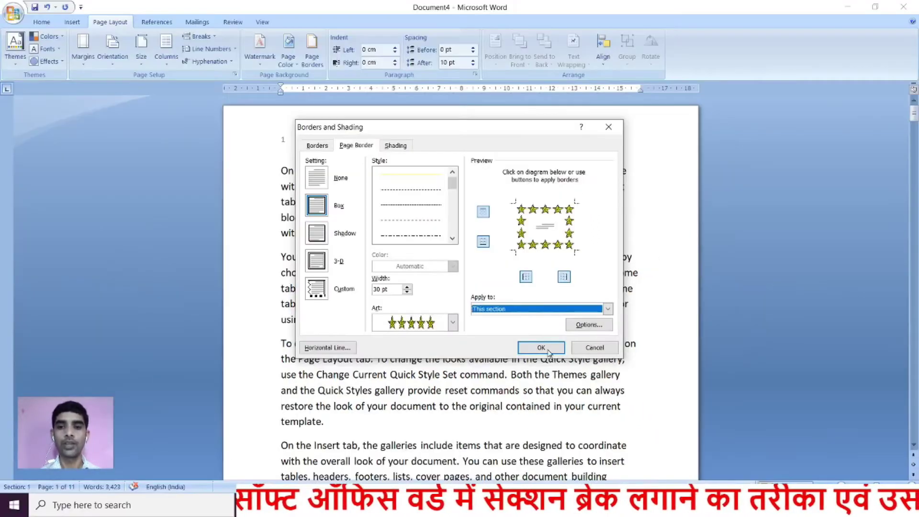
left_click(541, 347)
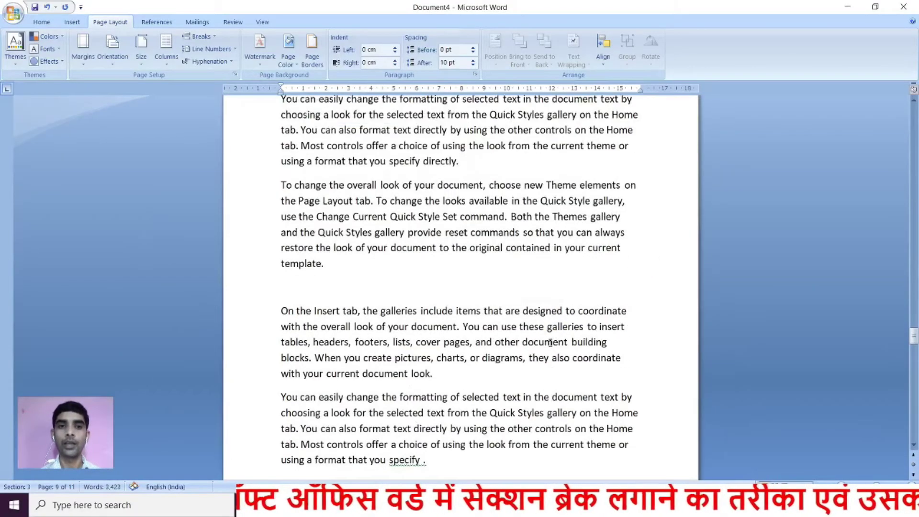
Examine pages 1 to 4 to see where the star page border starts and ends
scroll(483, 260, "up", 15)
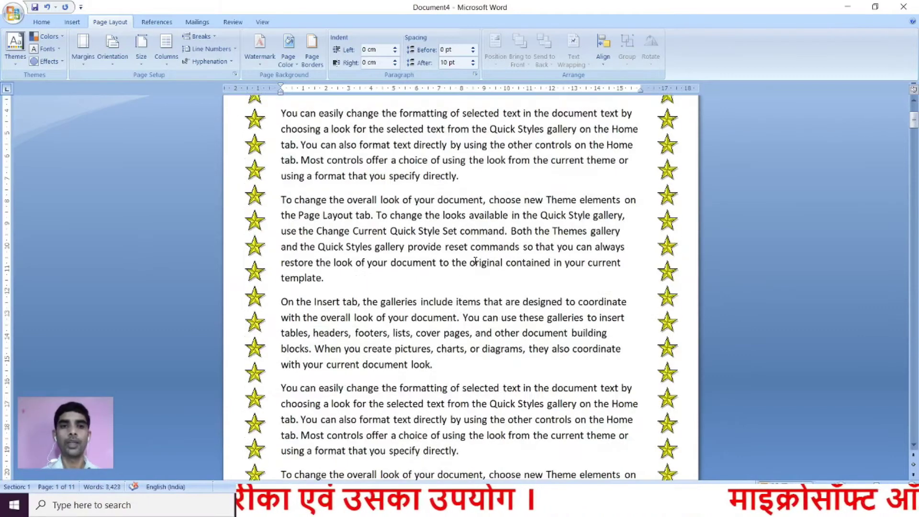
scroll(484, 255, "down", 15)
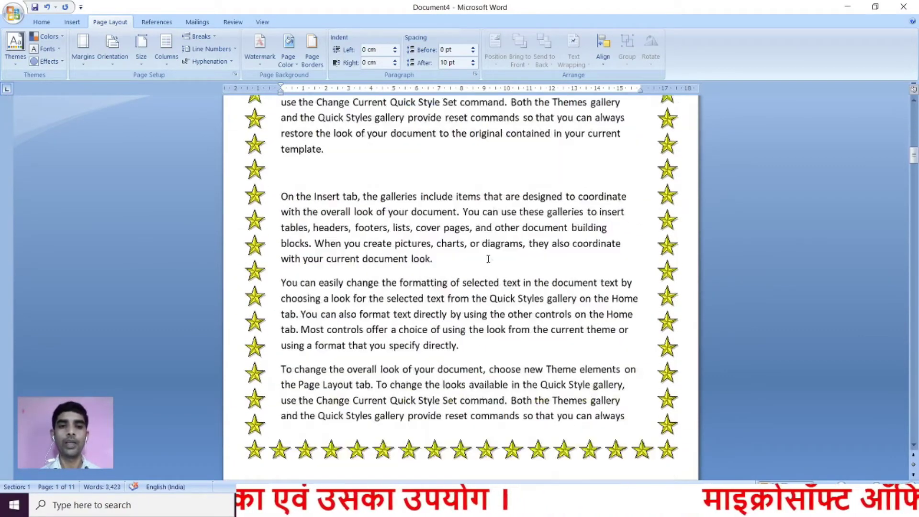
scroll(496, 262, "down", 15)
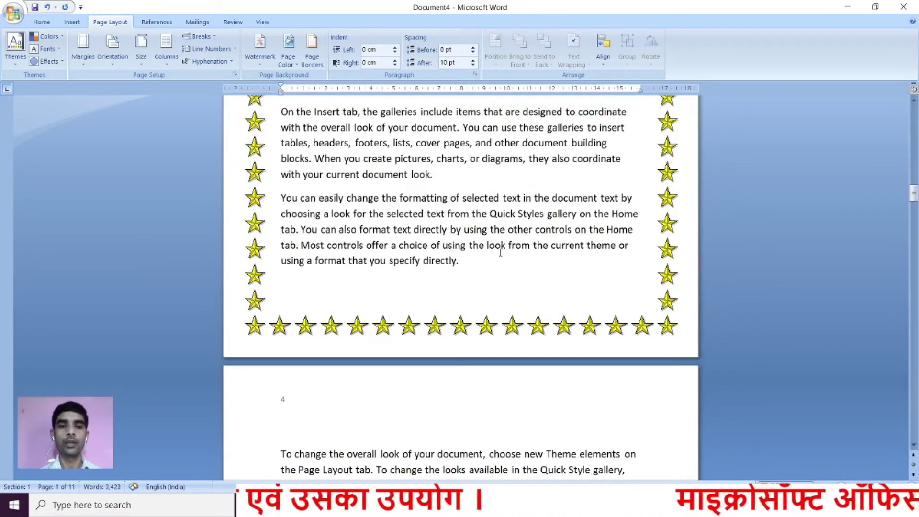
scroll(438, 249, "up", 10)
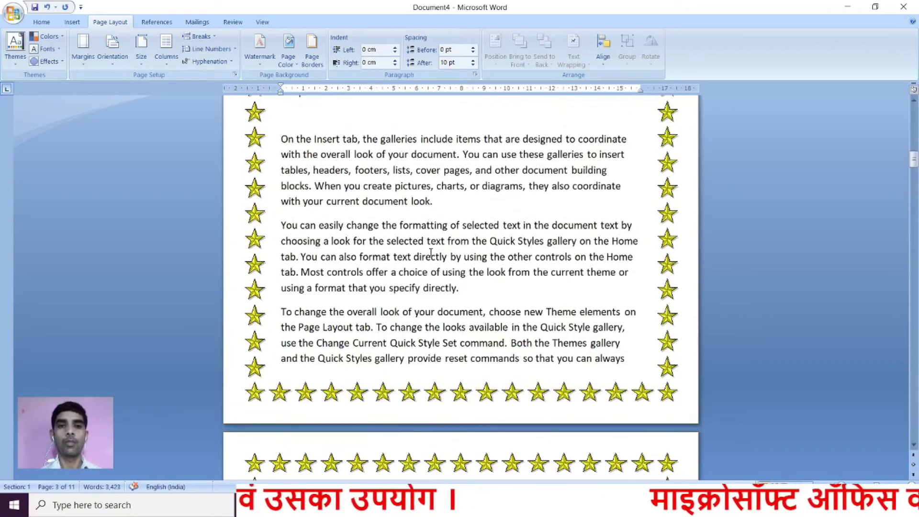
scroll(430, 250, "up", 10)
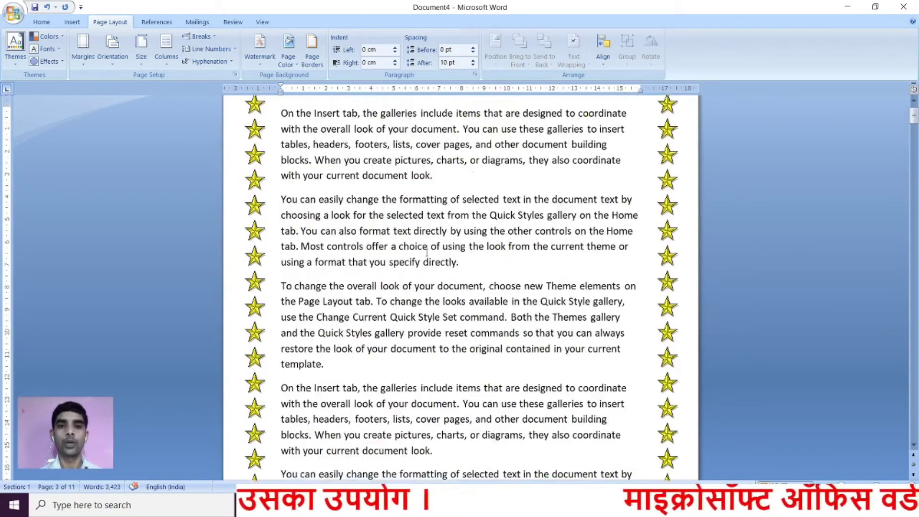
scroll(358, 144, "down", 15)
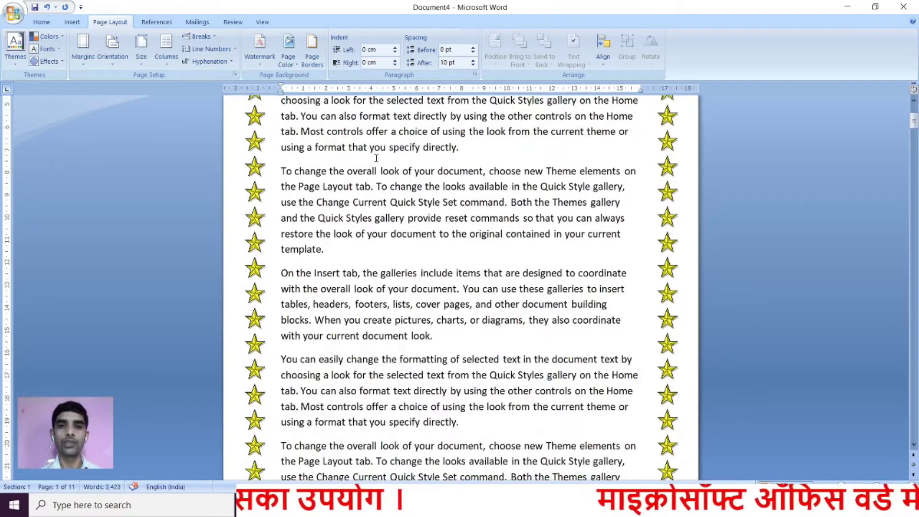
scroll(405, 196, "down", 20)
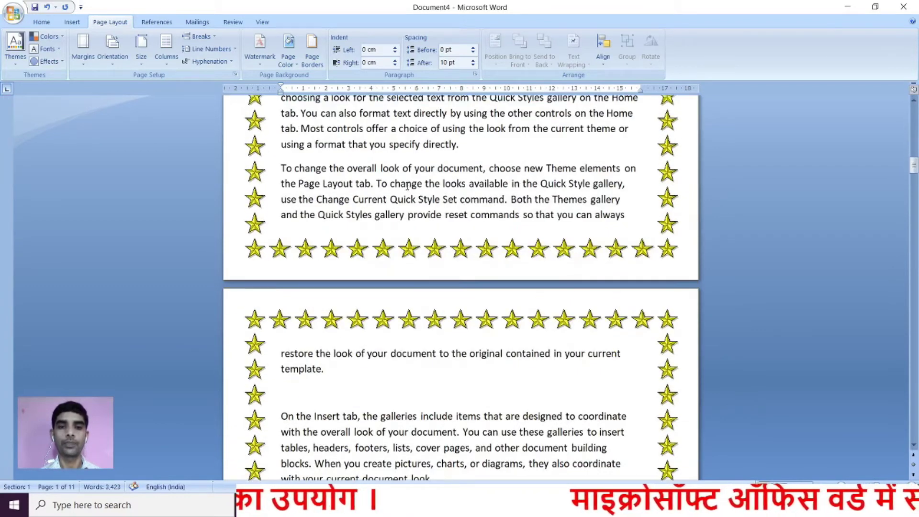
scroll(404, 175, "down", 2)
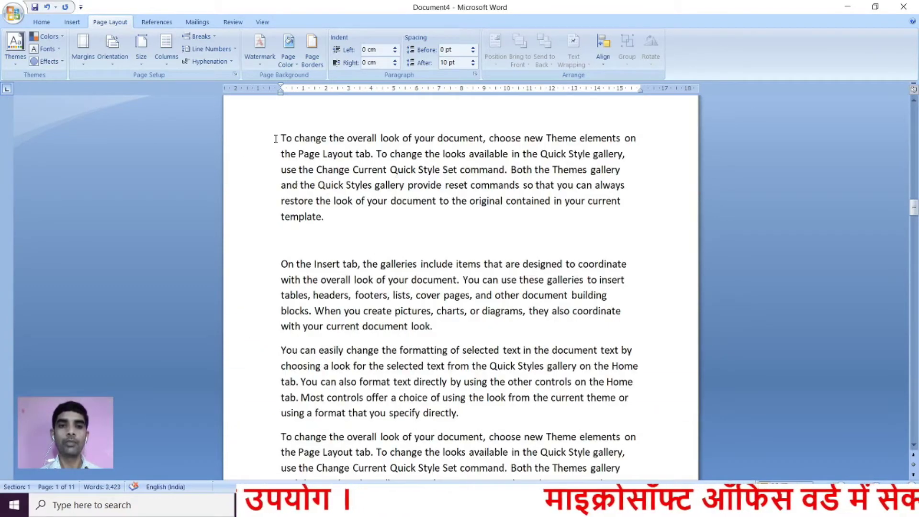
Check pages 4 to 6 of the second section for the page border and compare them with page 3
scroll(284, 174, "up", 3)
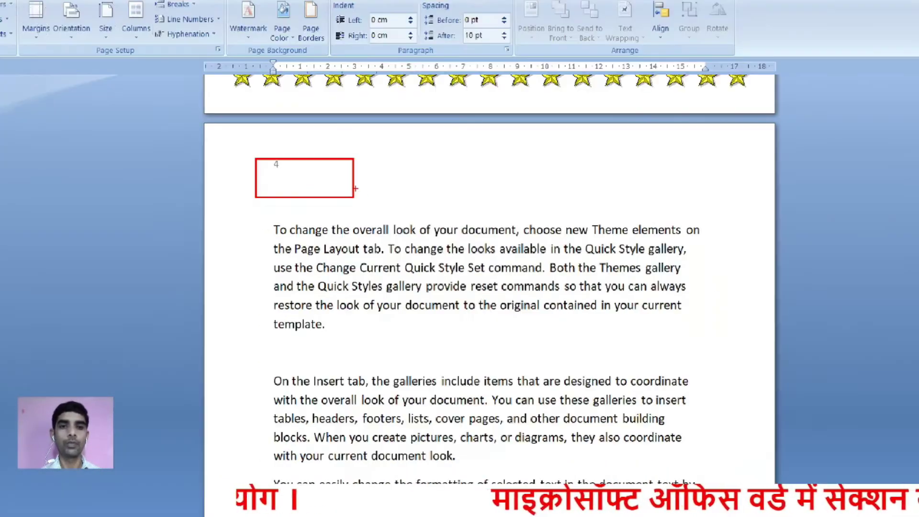
key("alt")
scroll(384, 195, "down", 15)
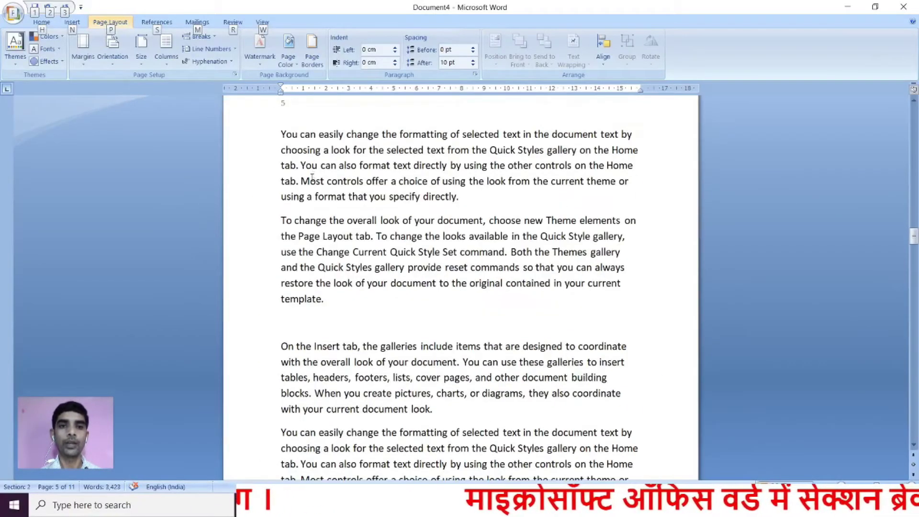
scroll(311, 177, "up", 2)
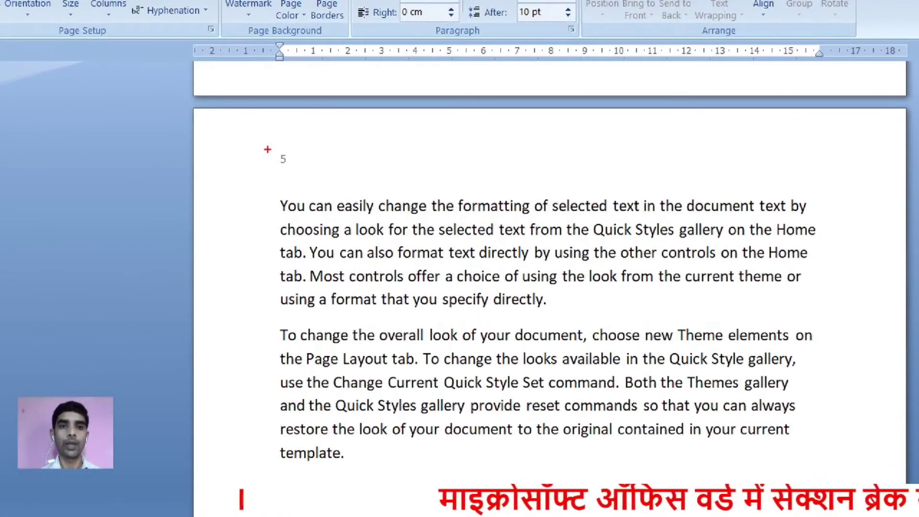
scroll(363, 209, "down", 12)
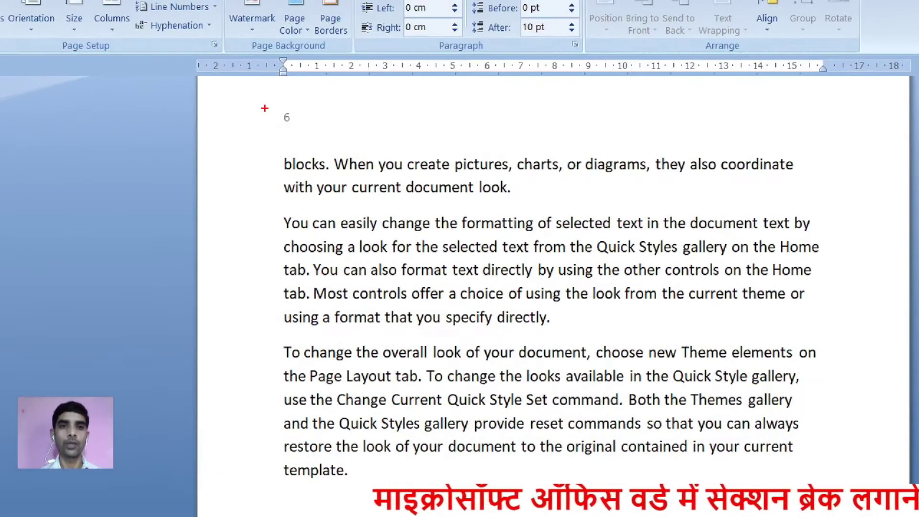
left_click_drag(264, 108, 345, 149)
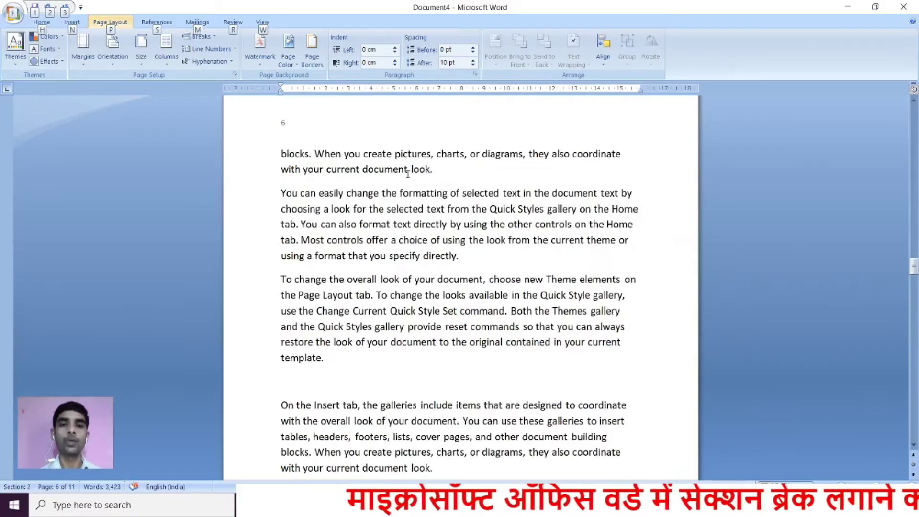
scroll(407, 173, "up", 18)
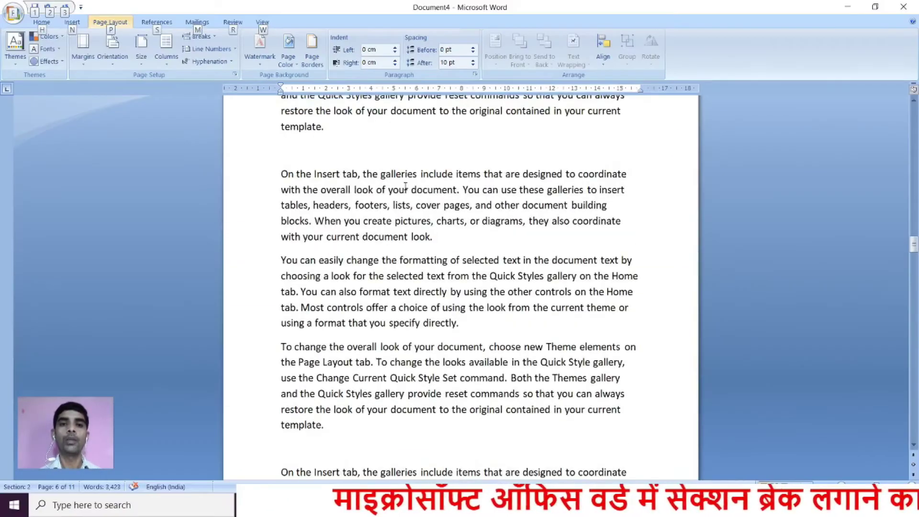
scroll(404, 186, "up", 14)
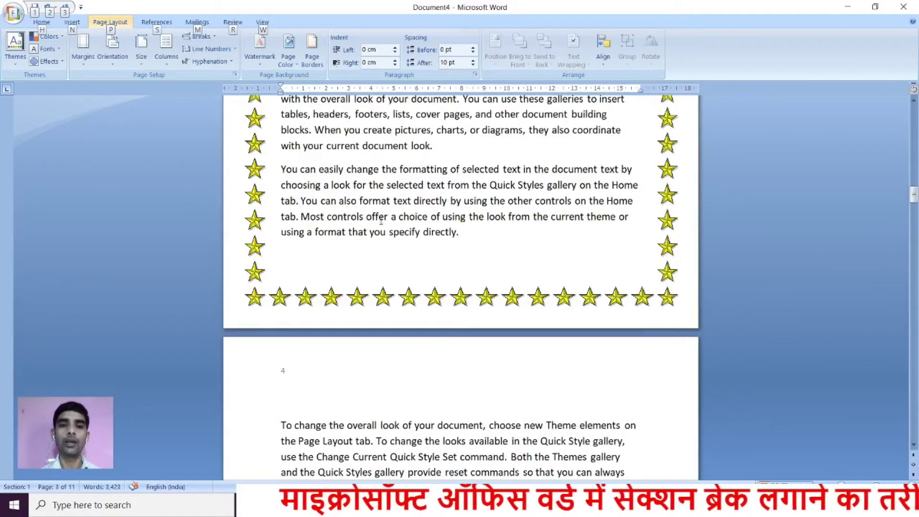
scroll(335, 327, "down", 4)
scroll(318, 279, "down", 3)
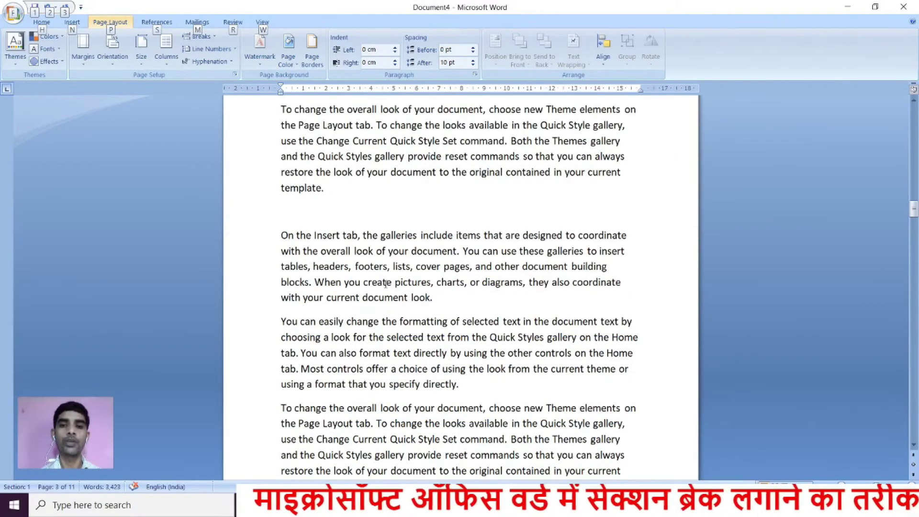
scroll(382, 259, "up", 1)
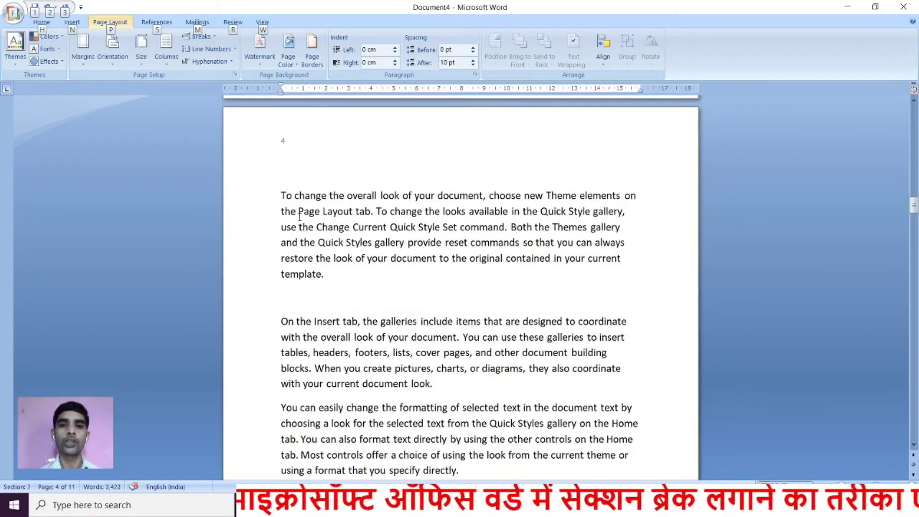
Lay out the second section, from the start of page 4, in two columns of equal width, applied to "This section"
left_click(281, 196)
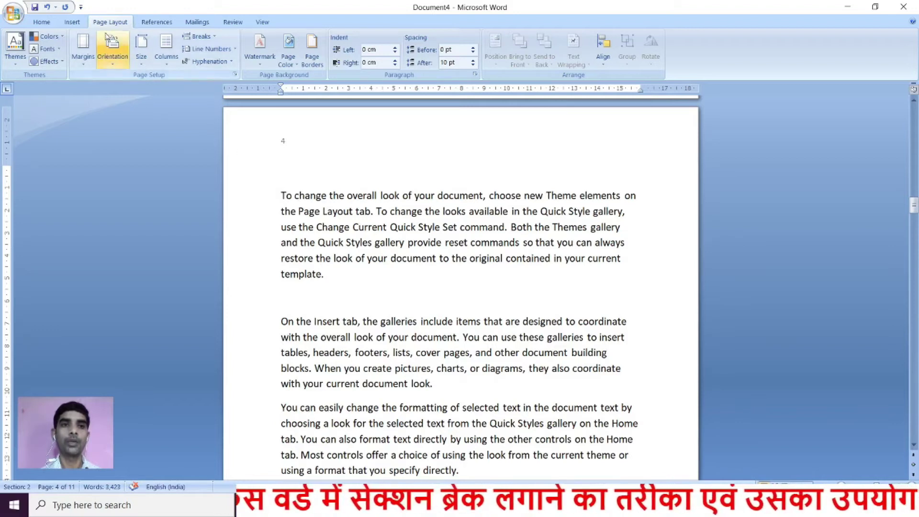
left_click(163, 61)
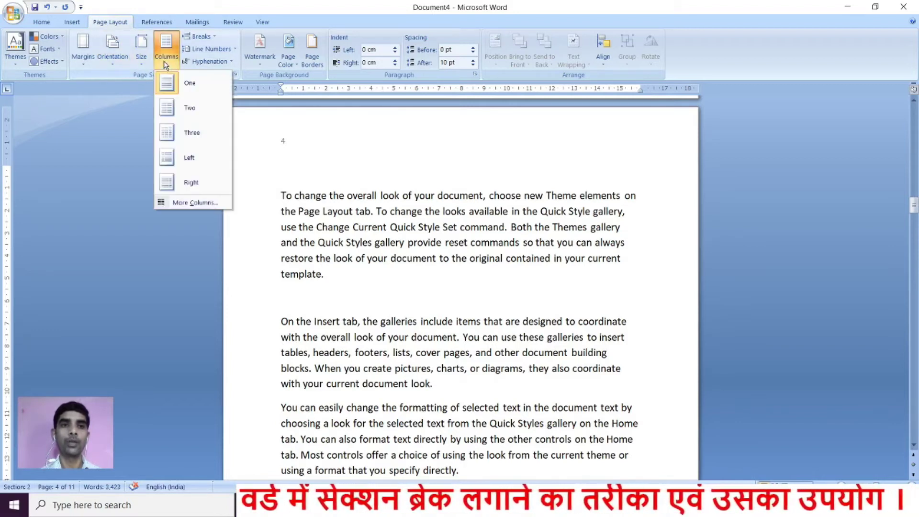
left_click(187, 203)
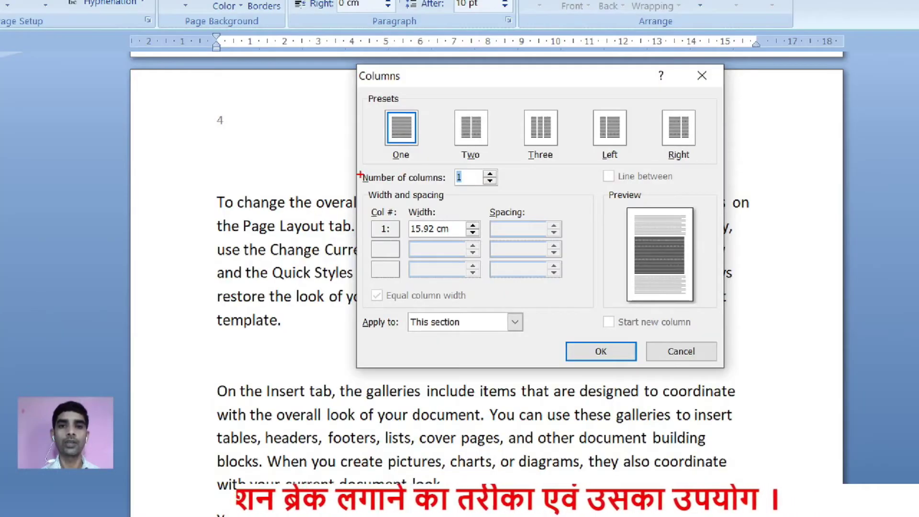
mouse_move(356, 168)
left_mouse_down()
mouse_move(502, 198)
mouse_move(521, 190)
left_mouse_up()
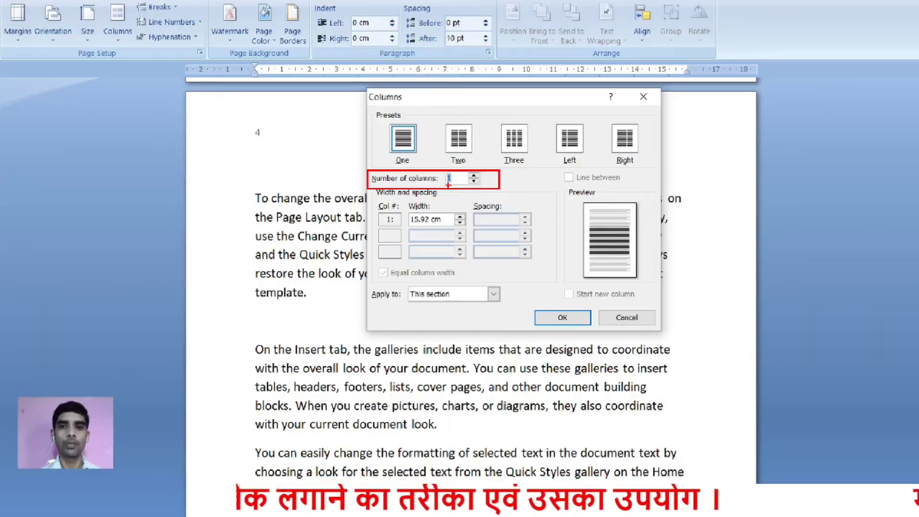
key("Escape")
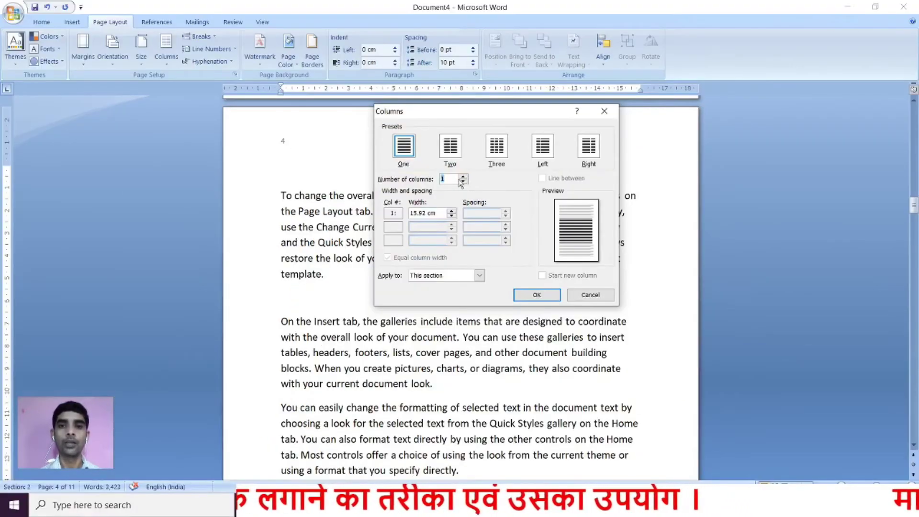
left_click(451, 149)
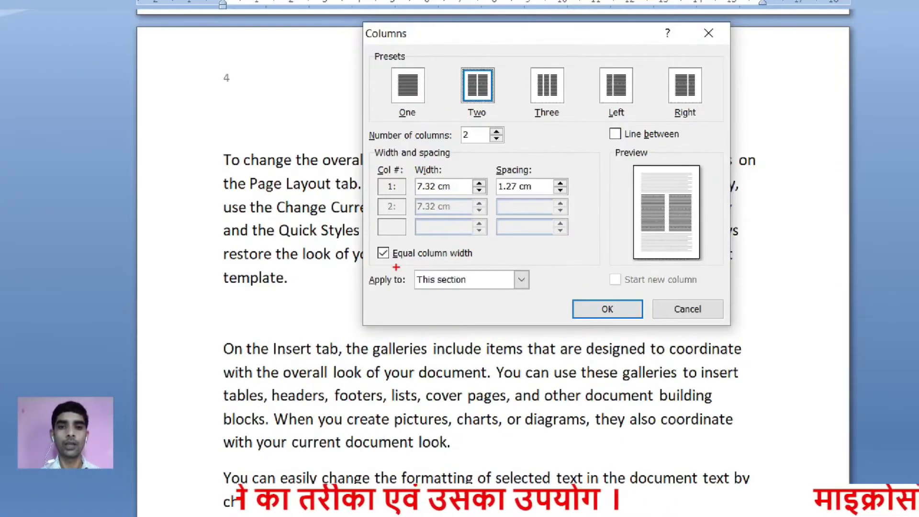
mouse_move(352, 257)
left_mouse_down()
mouse_move(514, 264)
mouse_move(577, 306)
mouse_move(538, 301)
left_mouse_up()
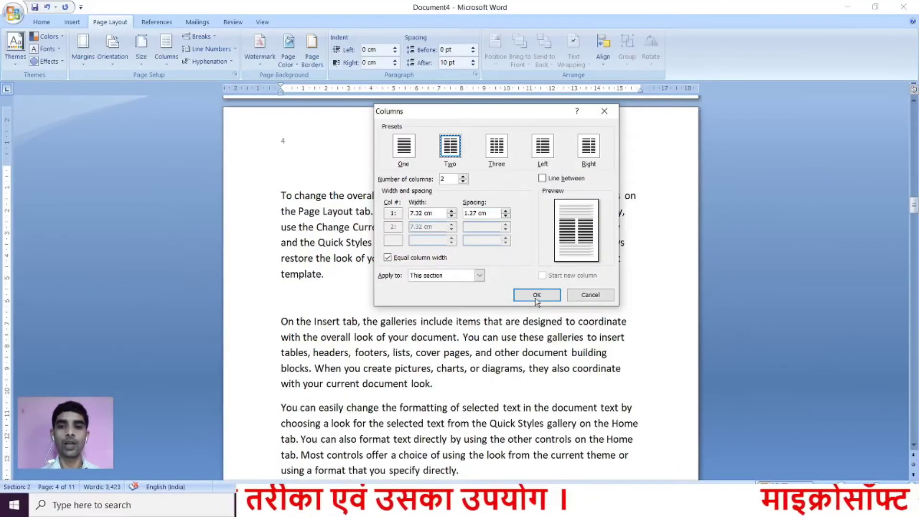
left_click(606, 308)
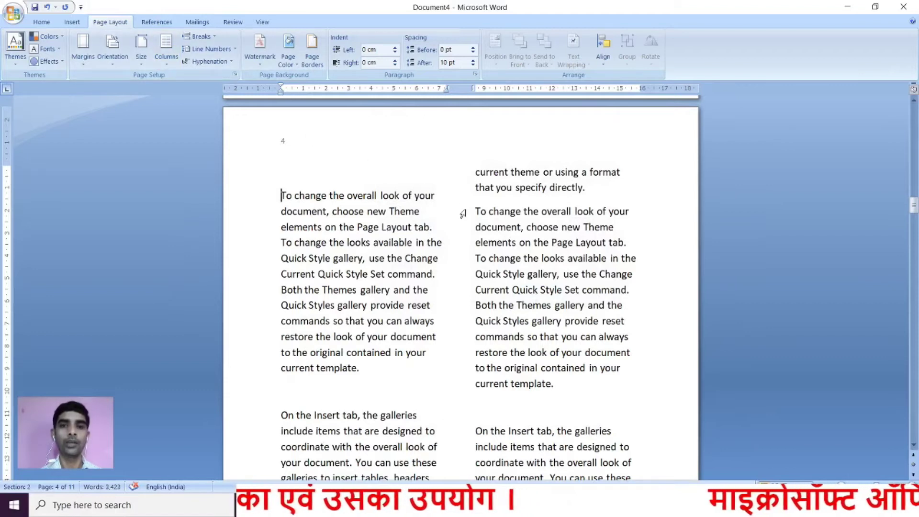
Add a dividing line between the two columns of the second section
left_click(166, 48)
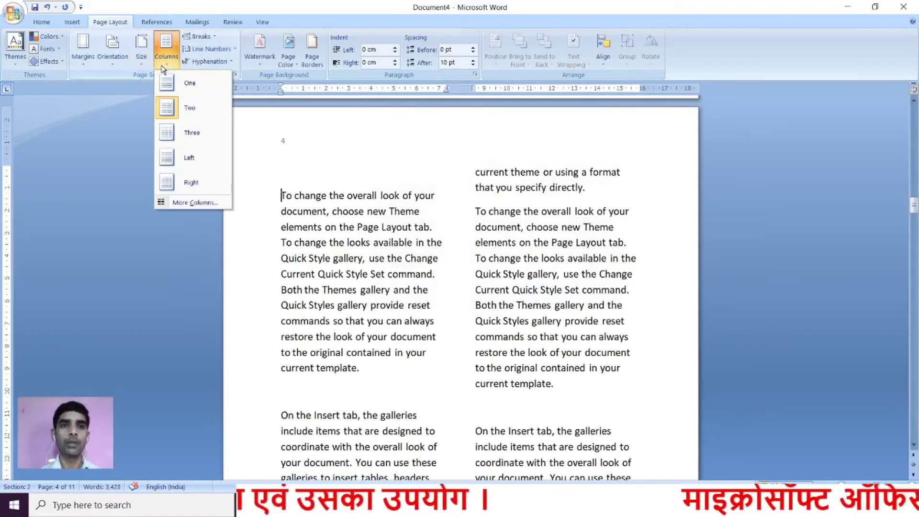
left_click(190, 202)
left_click(542, 178)
left_click(537, 294)
Examine pages 4 to 9 to see where the two-column layout and its dividing line start and end
scroll(552, 282, "down", 12)
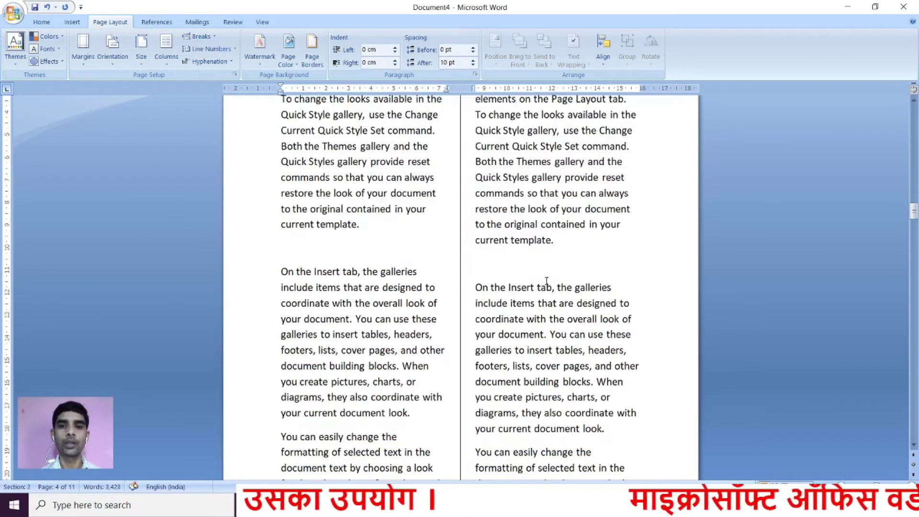
scroll(555, 282, "down", 20)
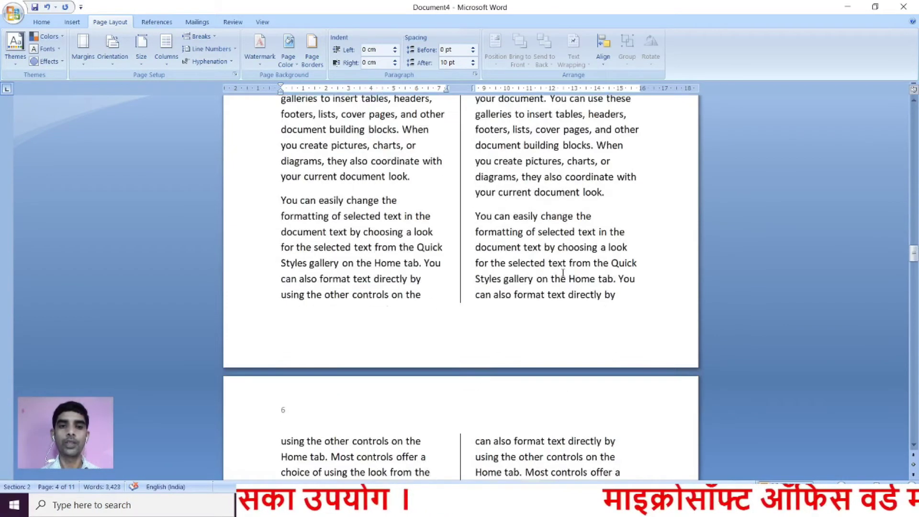
scroll(564, 286, "down", 20)
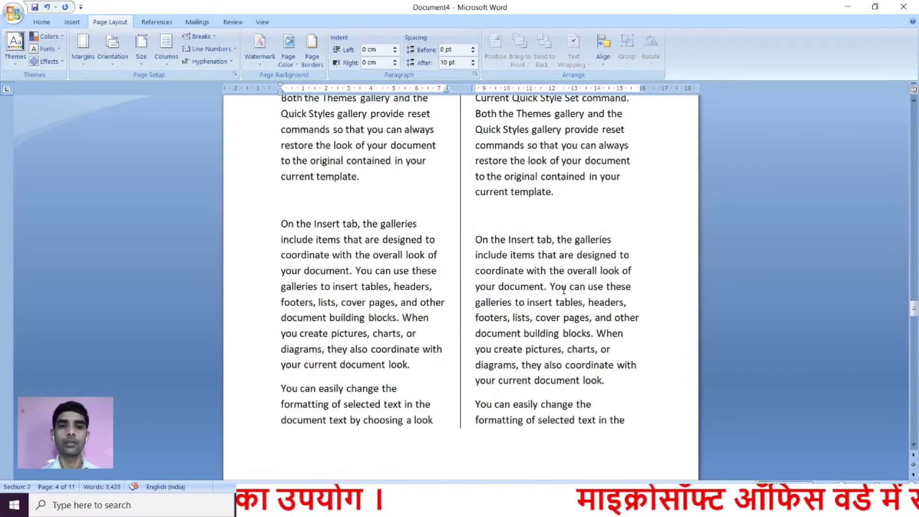
scroll(564, 284, "down", 3)
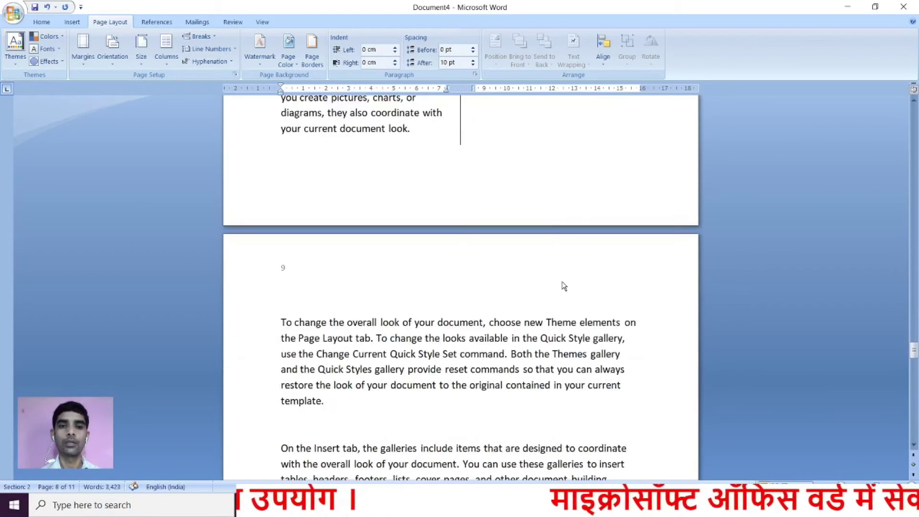
scroll(561, 285, "up", 3)
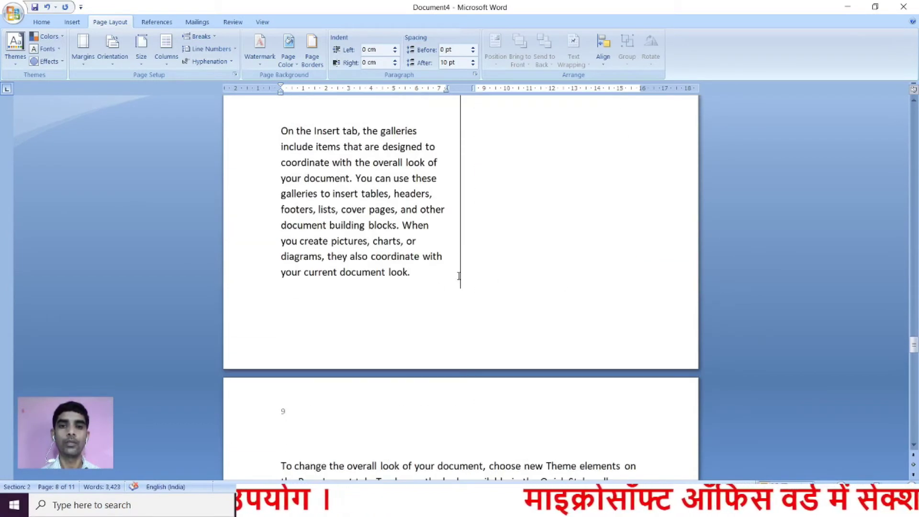
scroll(459, 276, "up", 9)
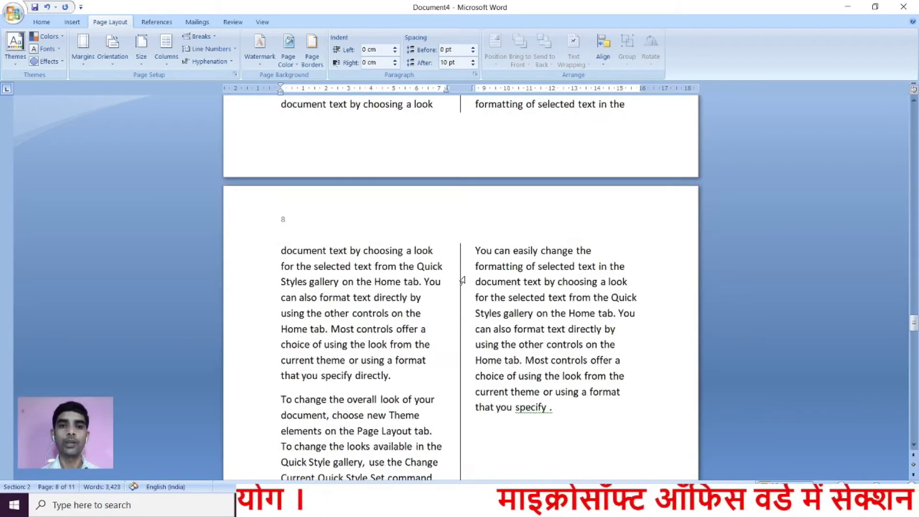
scroll(462, 281, "up", 4)
scroll(466, 278, "down", 6)
scroll(473, 273, "down", 8)
scroll(475, 270, "up", 4)
scroll(476, 270, "up", 5)
scroll(479, 268, "down", 9)
scroll(483, 265, "up", 8)
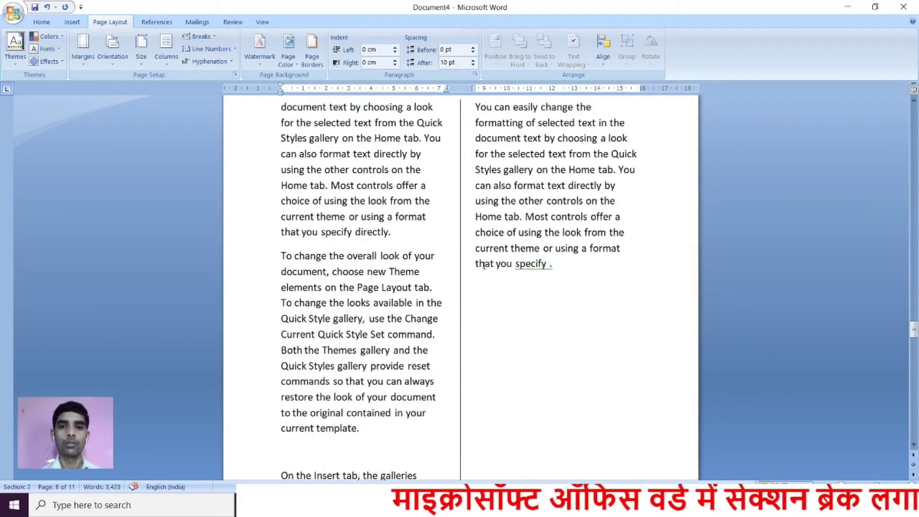
scroll(483, 266, "up", 15)
scroll(486, 265, "up", 10)
scroll(492, 262, "down", 14)
scroll(494, 257, "down", 8)
Examine the page number and paragraph layout on page 9, where the third section begins
key("alt")
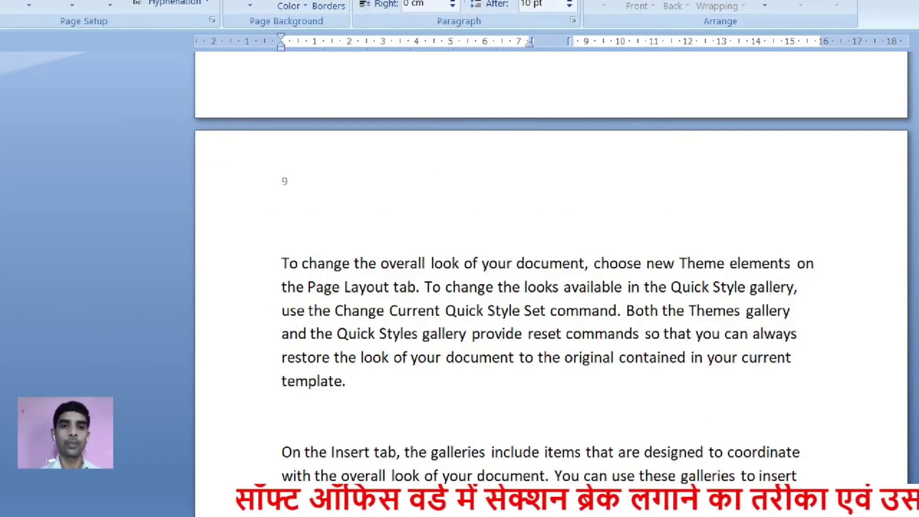
left_click_drag(253, 179, 351, 220)
mouse_move(250, 258)
left_mouse_down()
mouse_move(411, 364)
mouse_move(745, 426)
mouse_move(835, 426)
left_mouse_up()
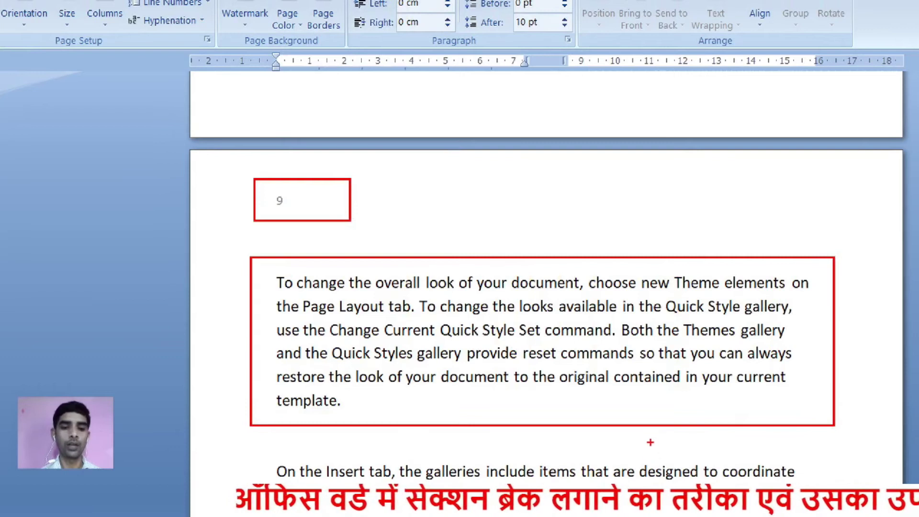
key("Escape")
scroll(484, 291, "down", 3)
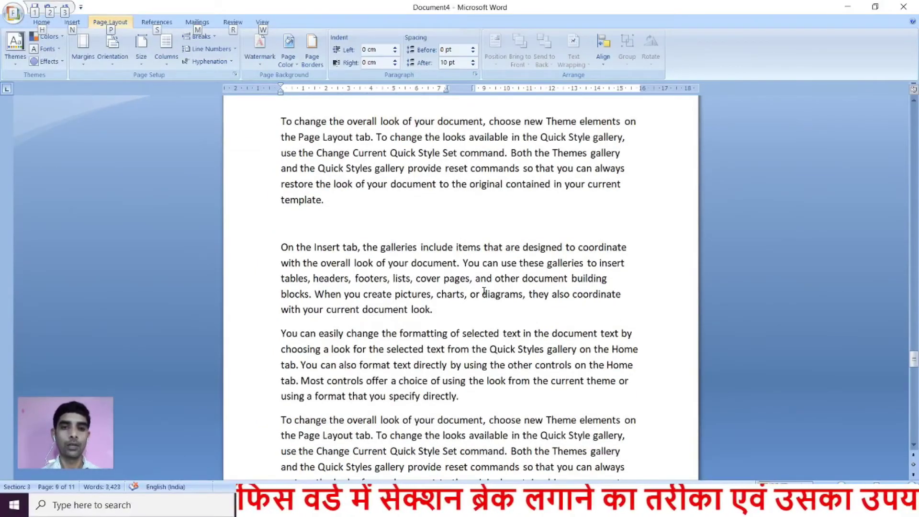
key("ctrl+1")
left_click_drag(266, 233, 553, 318)
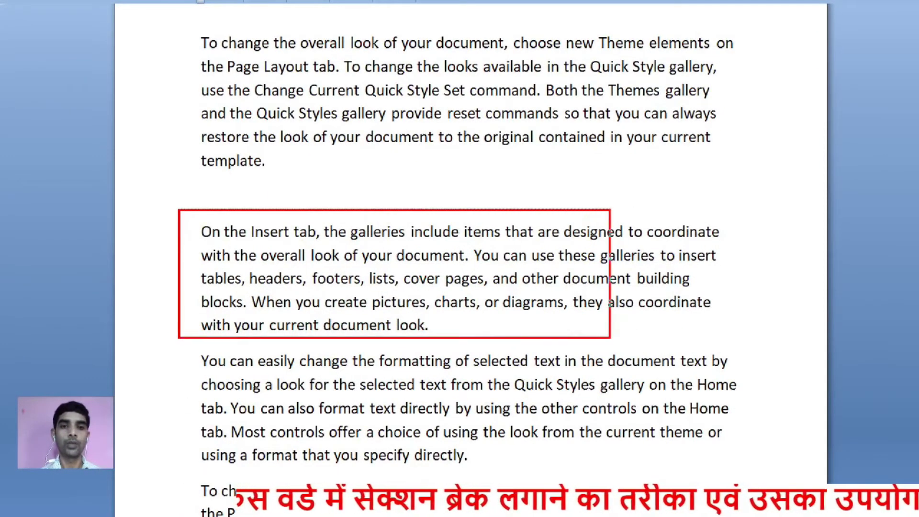
left_click_drag(609, 337, 748, 331)
left_click_drag(178, 339, 729, 448)
left_click_drag(197, 23, 761, 174)
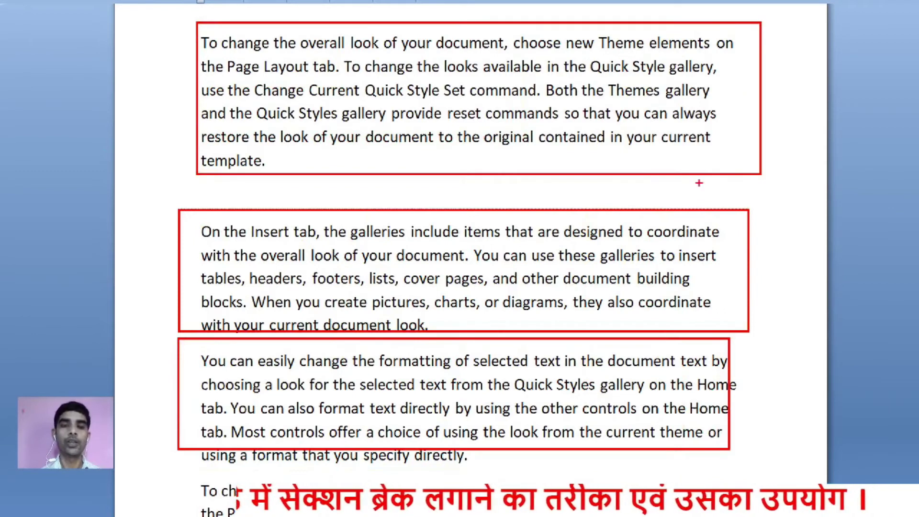
key("Escape")
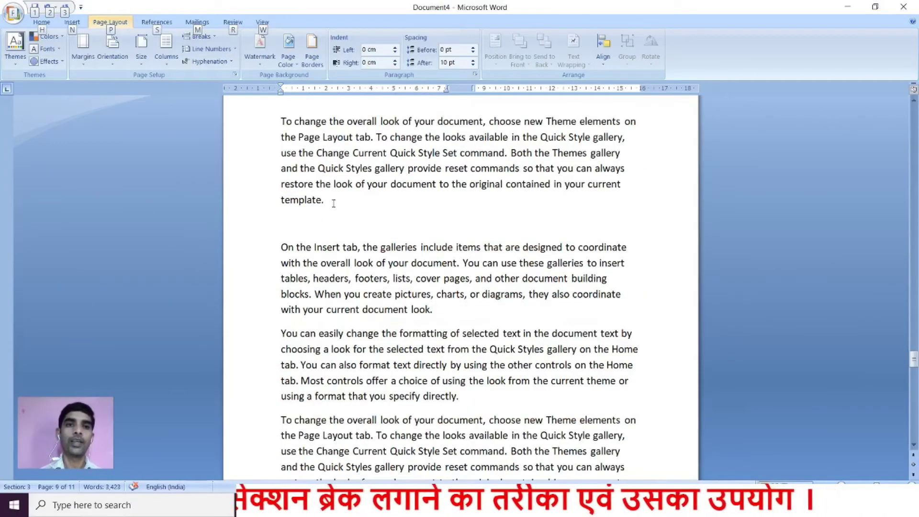
Highlight the phrase about changing the column layout in the Document1 notes, and return to Document4
left_click(282, 247)
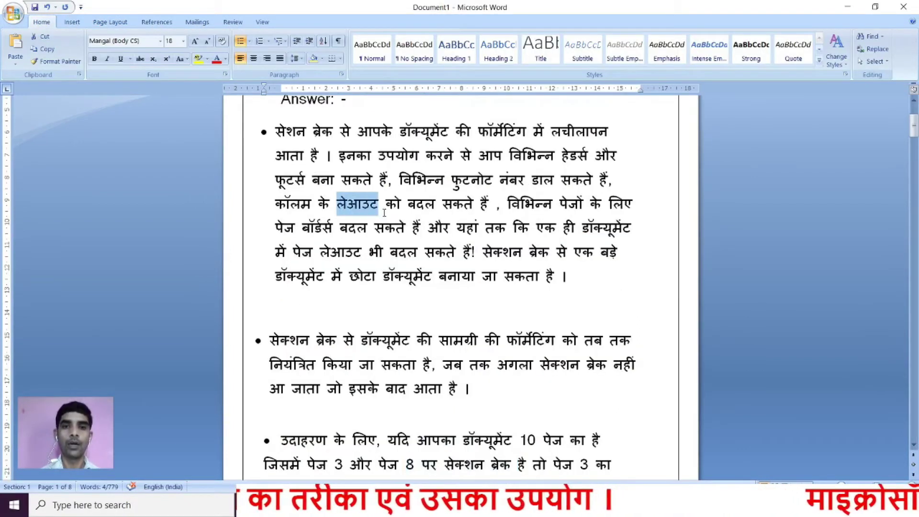
left_click_drag(384, 212, 492, 210)
mouse_move(486, 505)
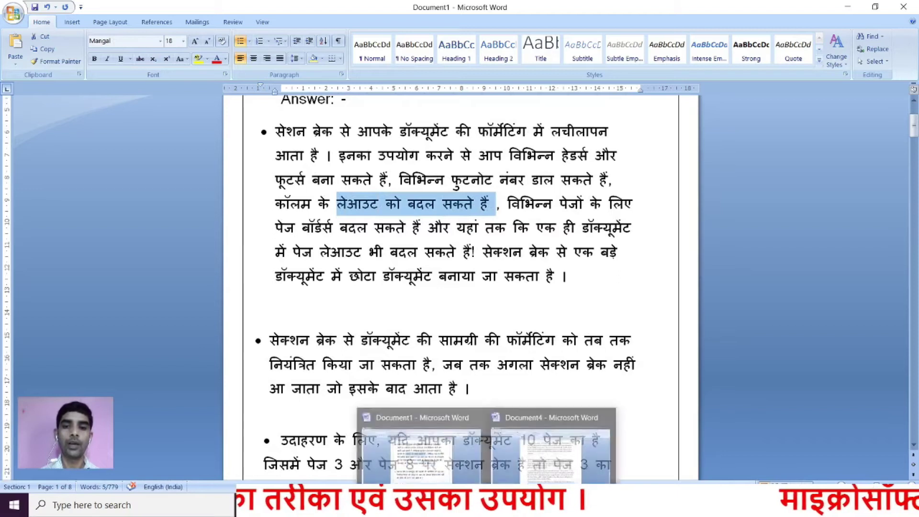
left_click(510, 464)
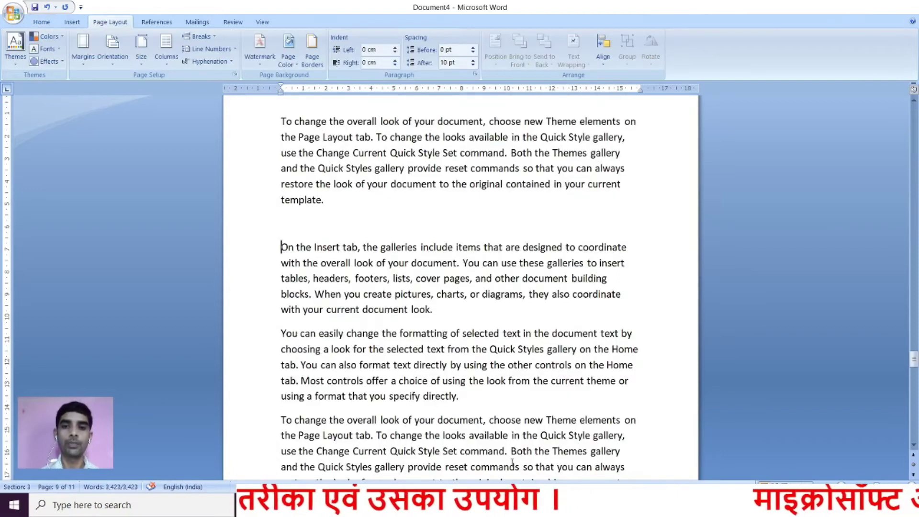
Change the third section, from the start of page 9, to Landscape orientation
scroll(262, 277, "up", 3)
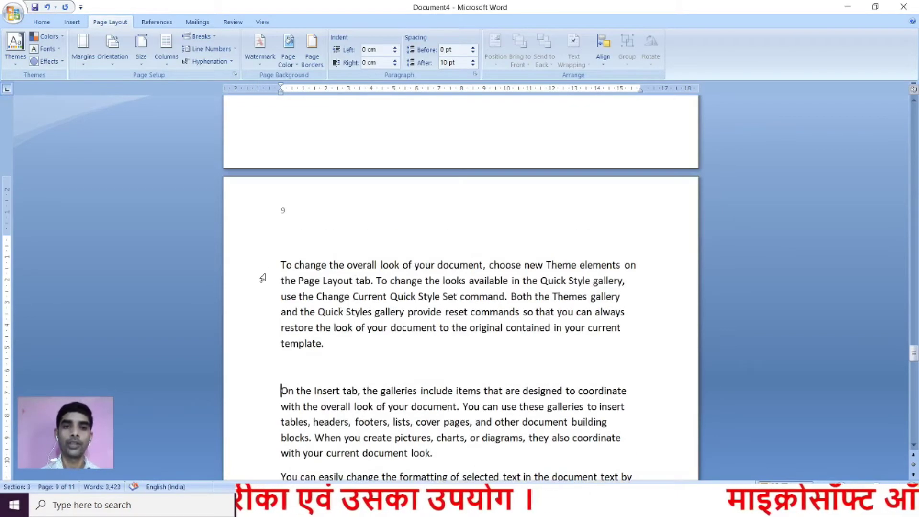
left_click(281, 266)
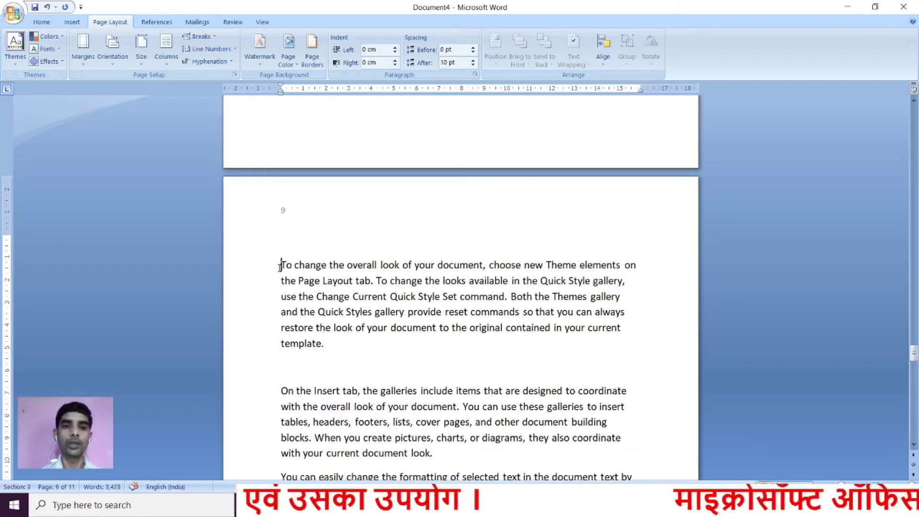
left_click(113, 64)
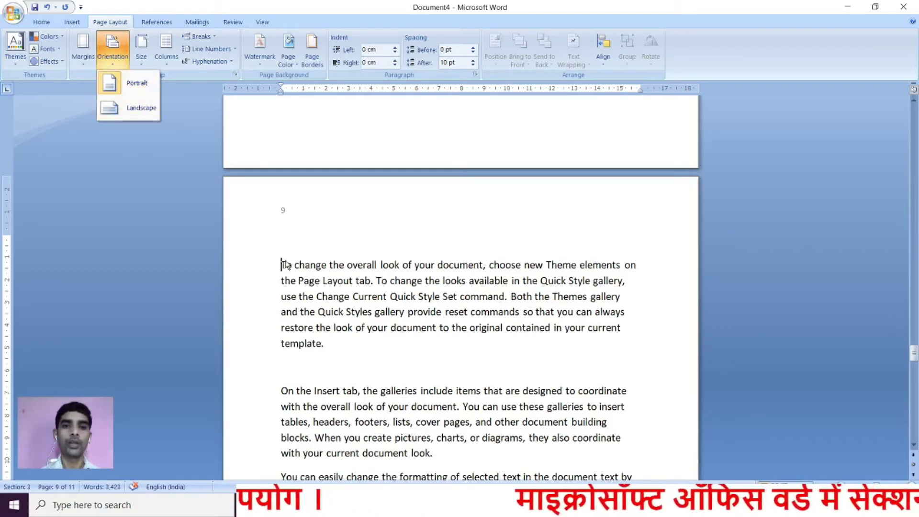
left_click(138, 108)
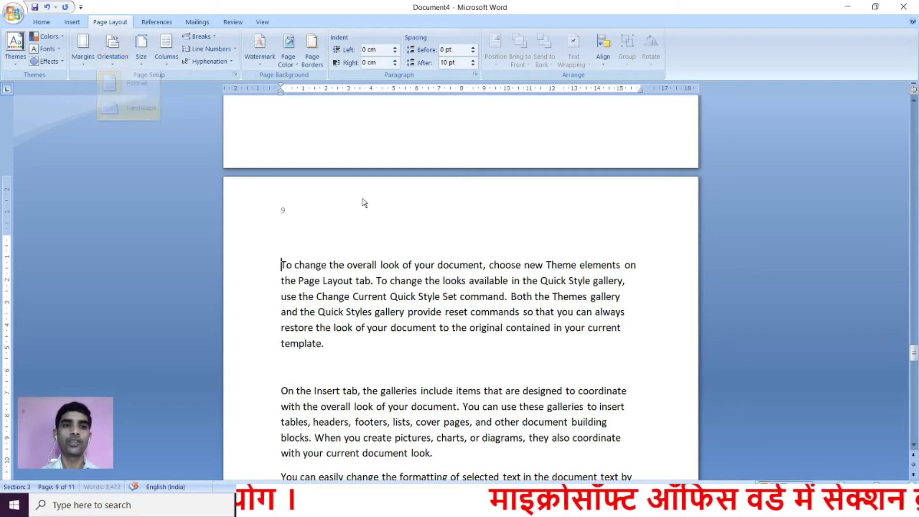
Compare the page orientation of pages 9 and 10 in the third section with the preceding page 8
scroll(435, 256, "up", 10)
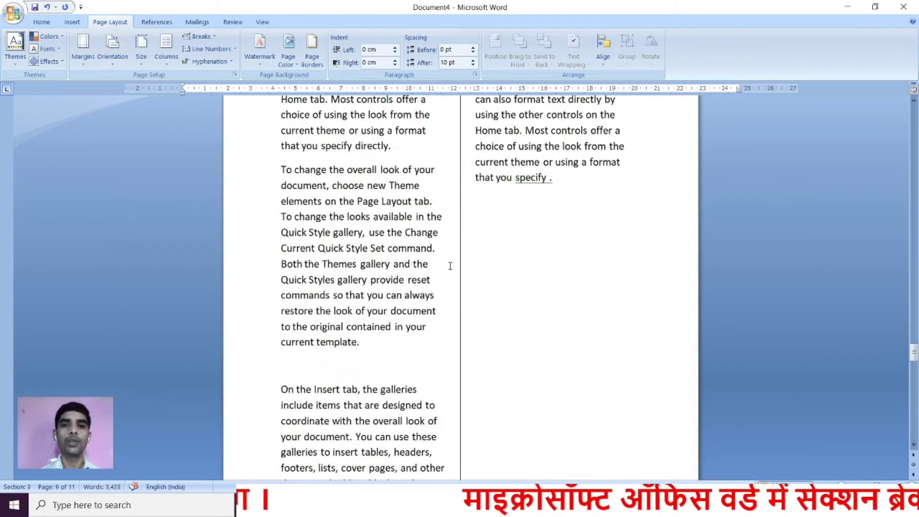
scroll(451, 266, "up", 7)
left_click_drag(914, 329, 915, 376)
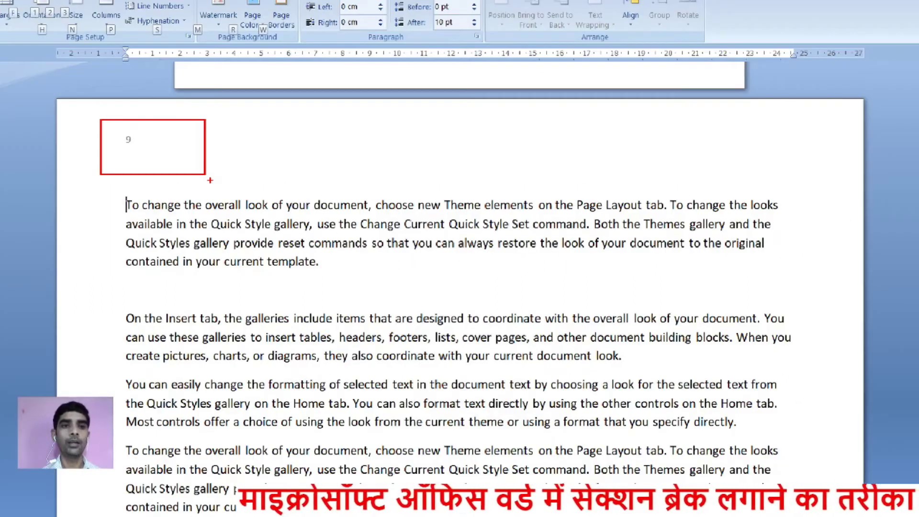
scroll(612, 316, "down", 10)
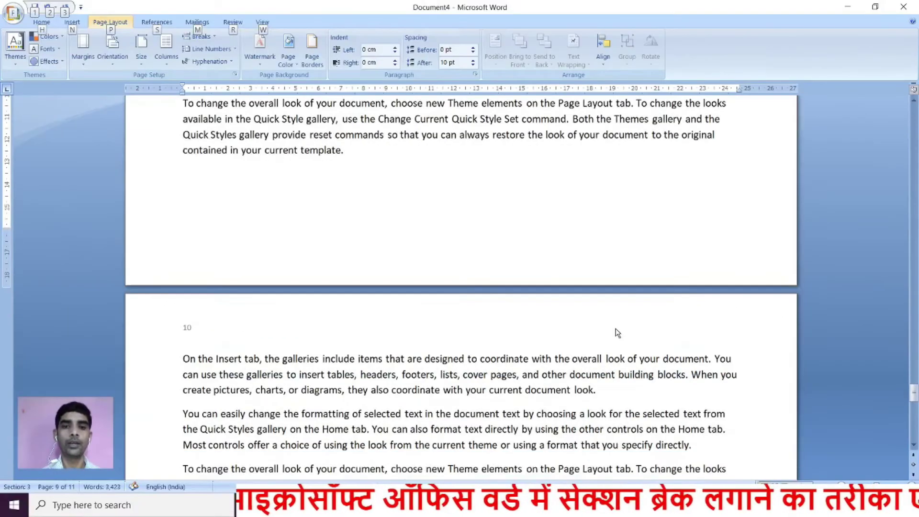
scroll(619, 324, "down", 3)
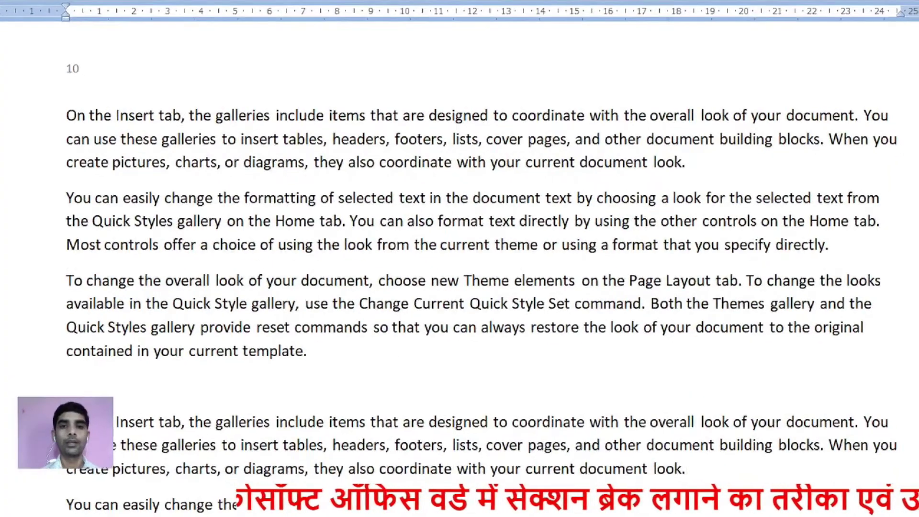
key("alt")
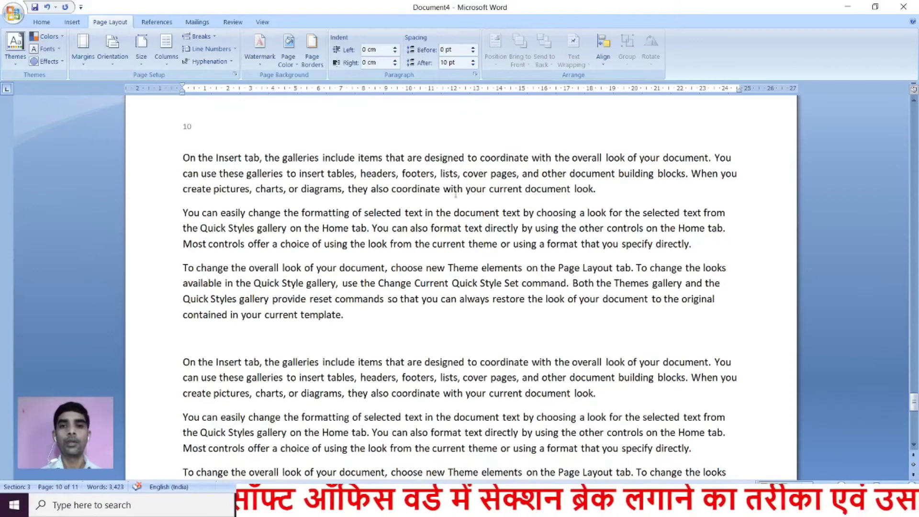
scroll(455, 194, "up", 10)
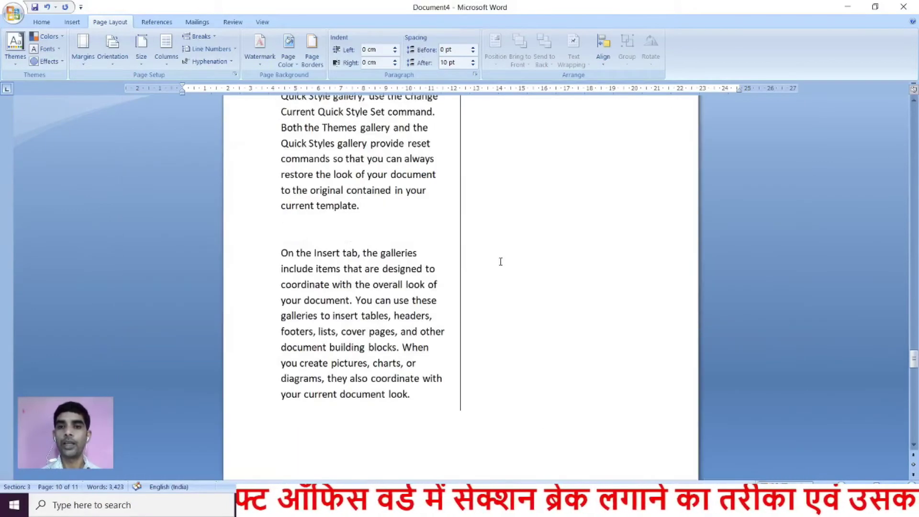
Show the formatting marks throughout the document and examine the section break at the end of page 3
scroll(500, 261, "up", 20)
scroll(487, 276, "up", 12)
left_click_drag(912, 278, 906, 121)
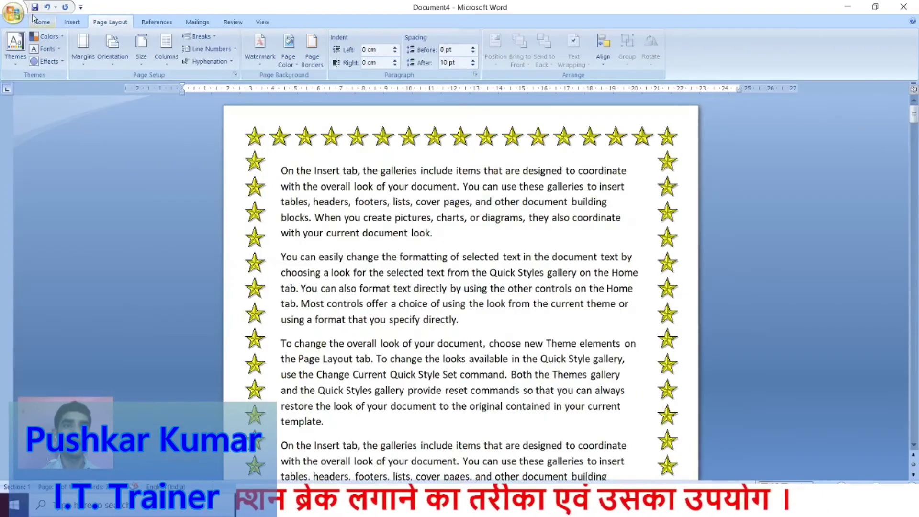
left_click(42, 22)
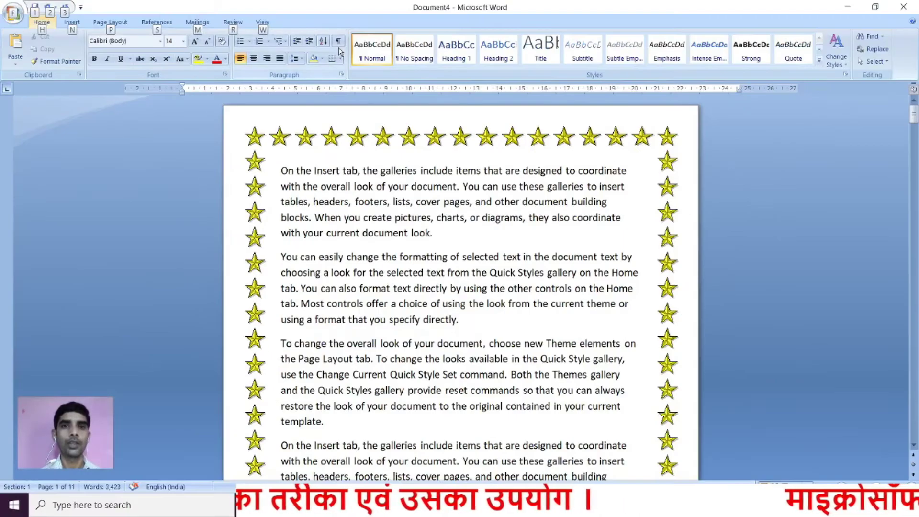
left_click(337, 42)
scroll(440, 250, "down", 7)
scroll(441, 250, "down", 15)
scroll(457, 255, "down", 5)
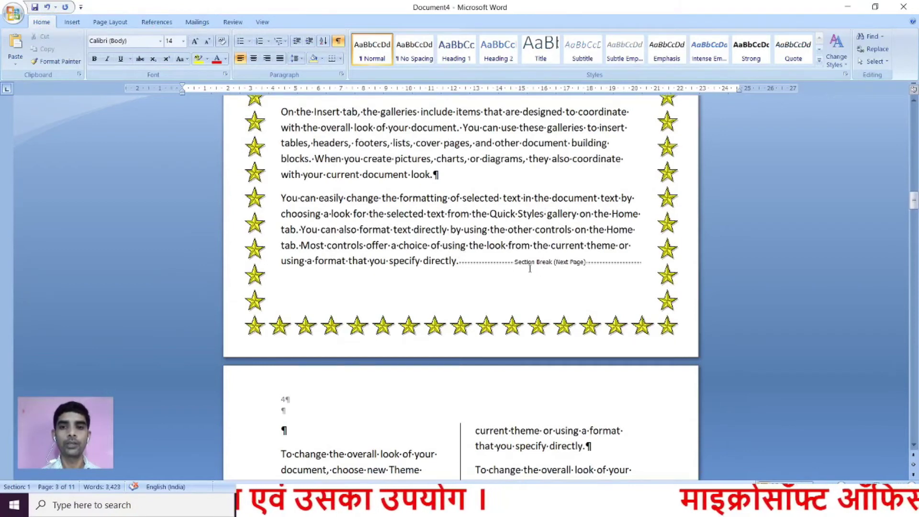
scroll(544, 273, "up", 3)
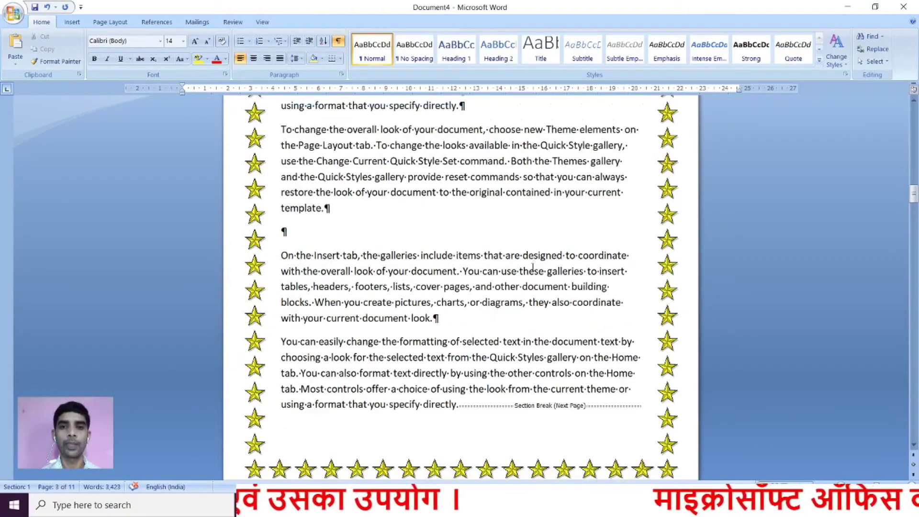
scroll(536, 247, "down", 3)
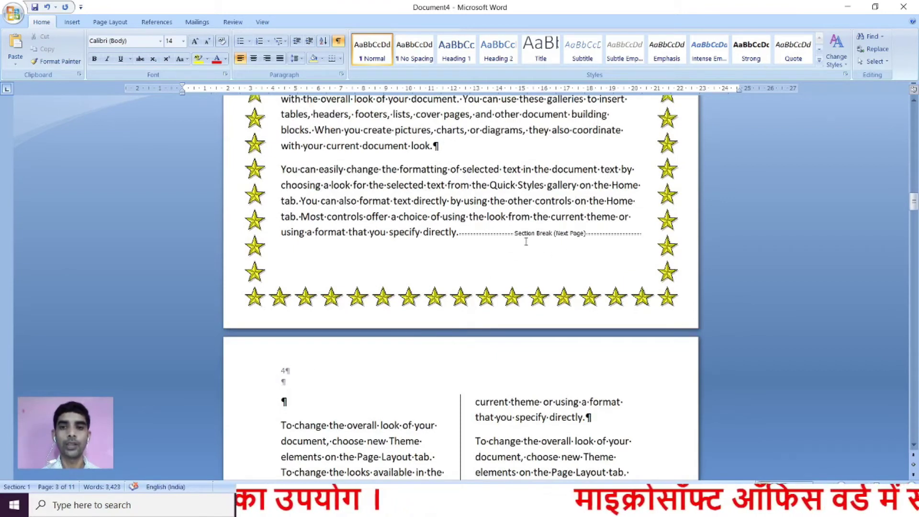
Locate the section break that ends the second section in the two-column text on page 8
scroll(578, 238, "down", 20)
scroll(579, 247, "down", 20)
scroll(590, 257, "down", 15)
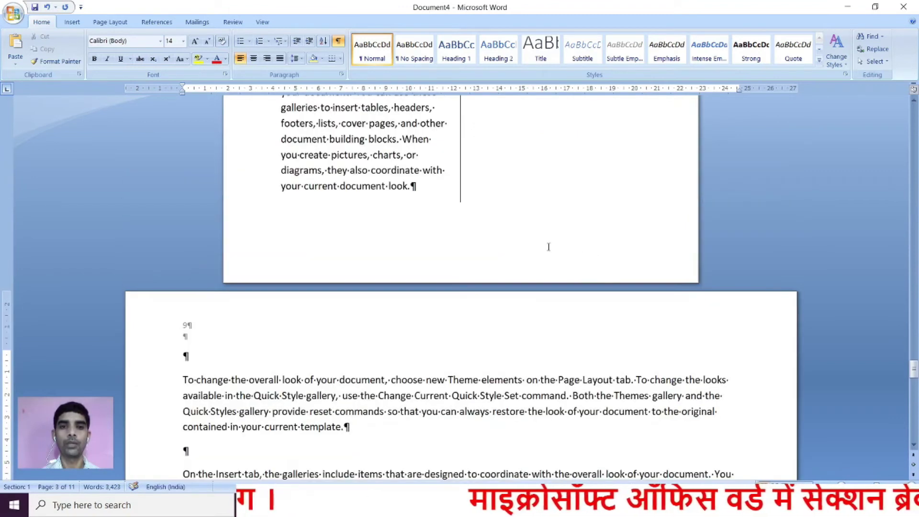
left_click(577, 253)
key("alt")
scroll(563, 166, "up", 3)
scroll(565, 191, "down", 10)
scroll(566, 211, "up", 10)
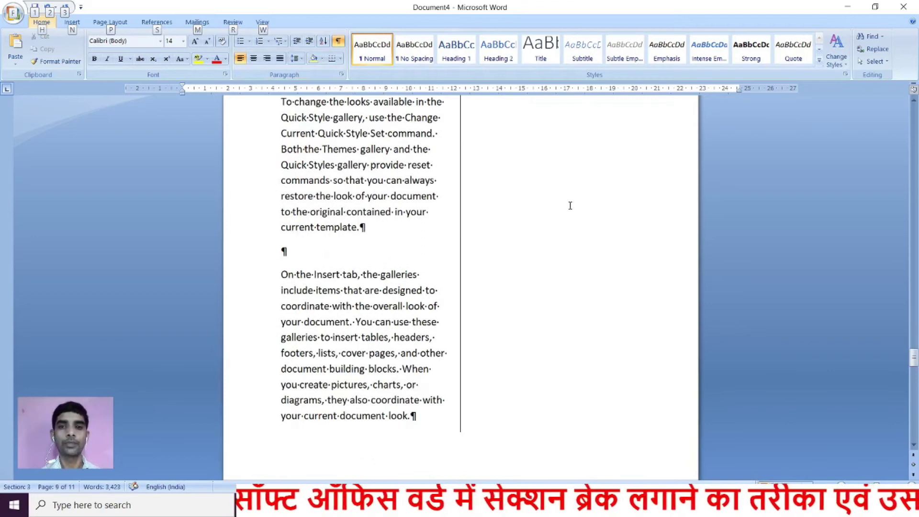
left_click(590, 222)
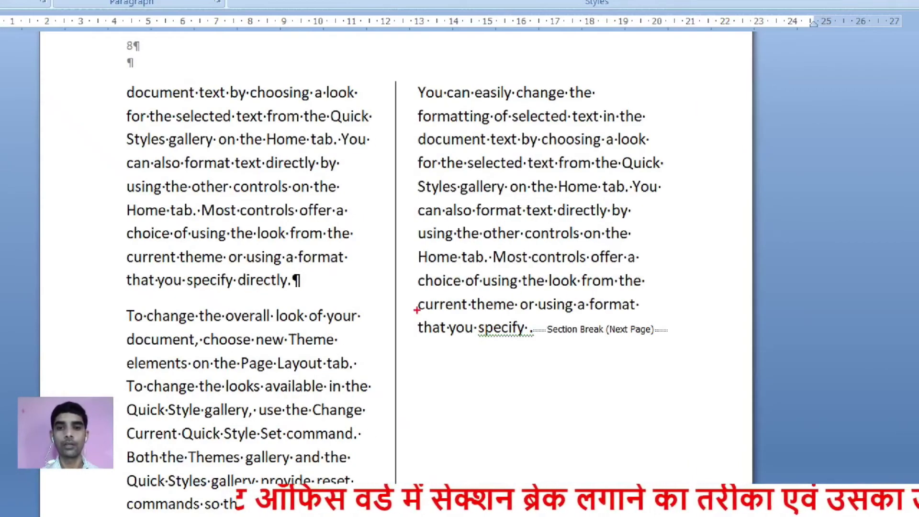
mouse_move(417, 310)
left_mouse_down()
mouse_move(636, 364)
mouse_move(702, 365)
mouse_move(702, 352)
left_mouse_up()
left_click_drag(570, 351, 443, 483)
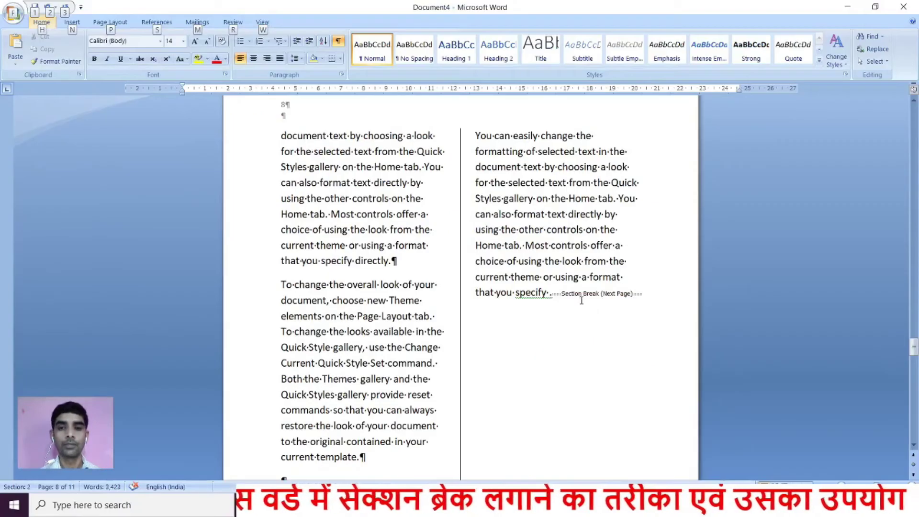
Check the start of the third section on page 9 against the section break on page 8
scroll(576, 341, "down", 10)
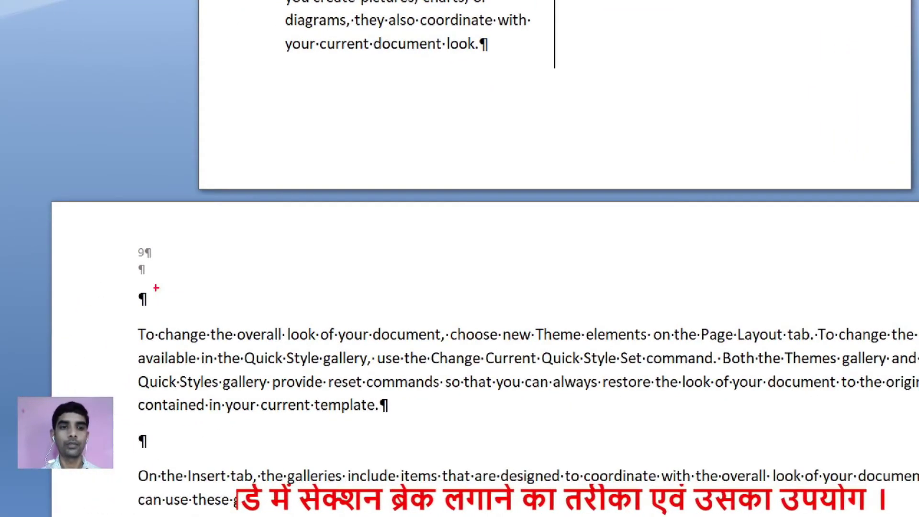
mouse_move(95, 234)
left_mouse_down()
mouse_move(267, 307)
mouse_move(242, 271)
left_mouse_up()
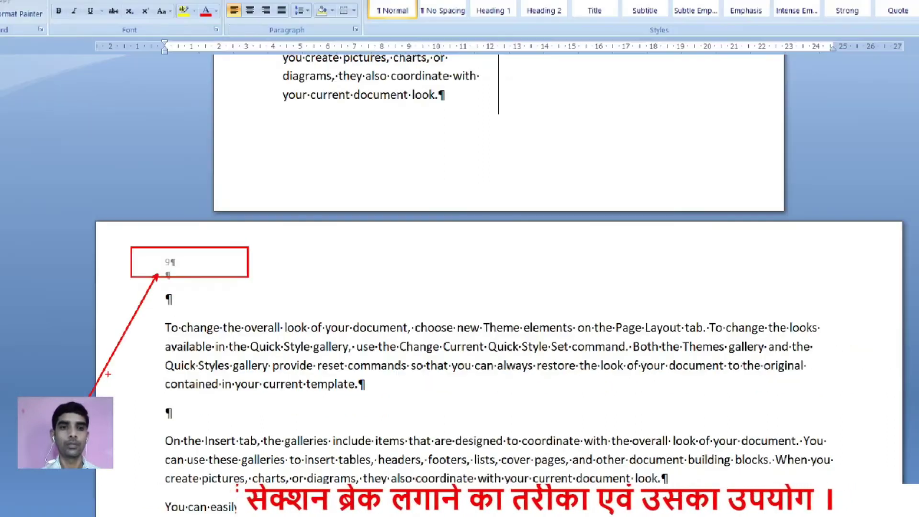
scroll(68, 105, "up", 10)
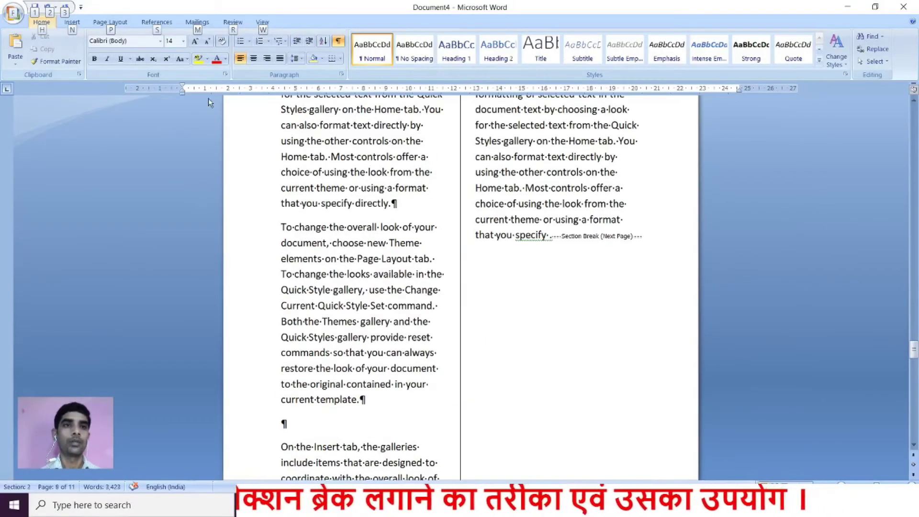
Hide the formatting marks in the document
left_click(328, 173)
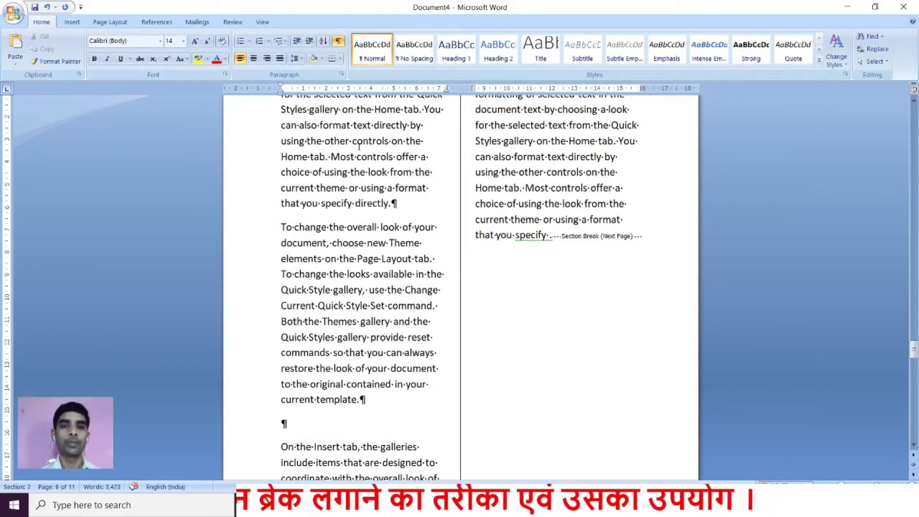
left_click(337, 44)
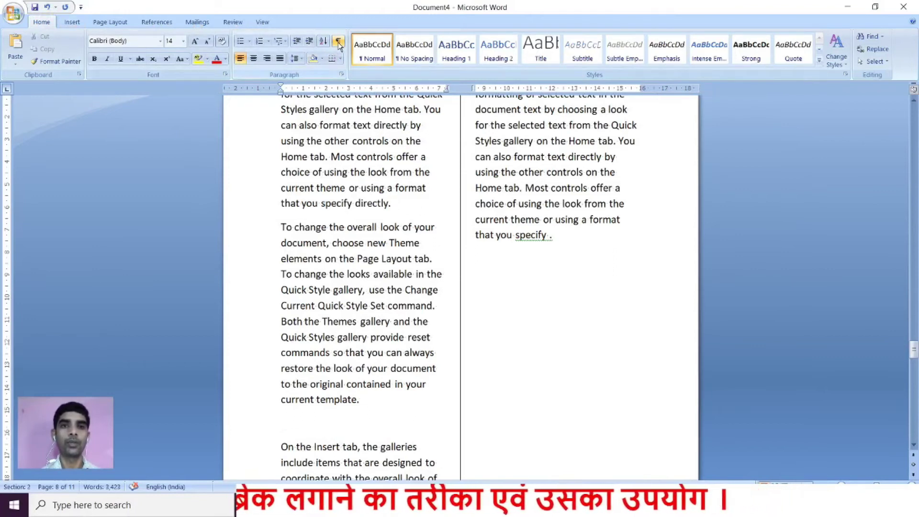
scroll(556, 217, "up", 10)
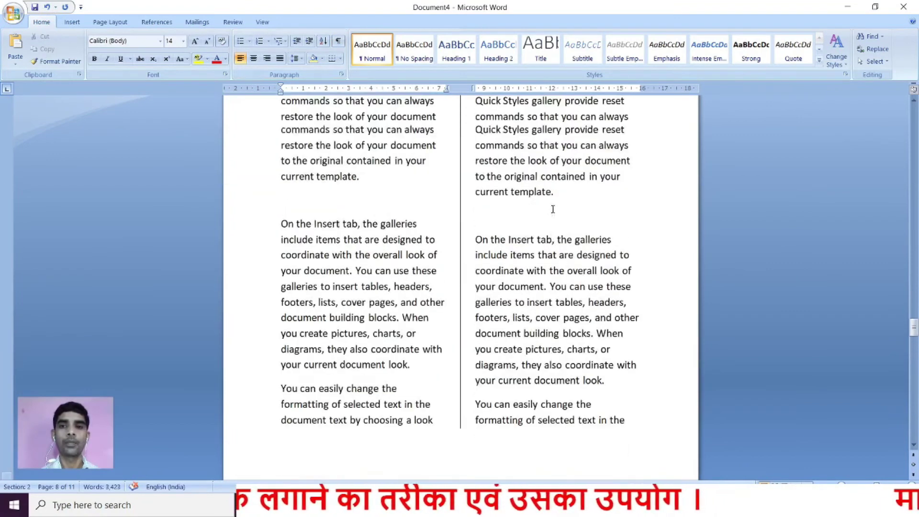
scroll(549, 206, "up", 4)
scroll(546, 206, "down", 9)
scroll(541, 204, "up", 10)
scroll(541, 205, "up", 8)
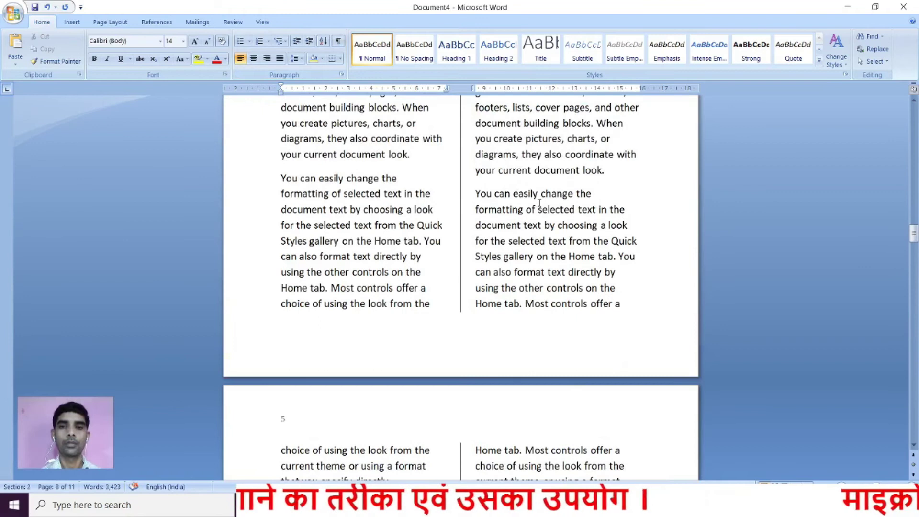
Search the system for Winword and open a new blank Word document
left_click(160, 508)
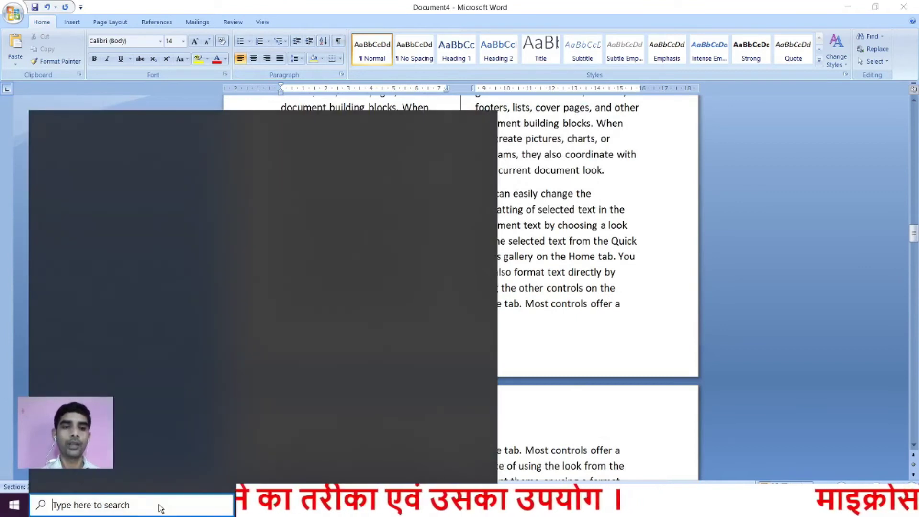
type("Winword")
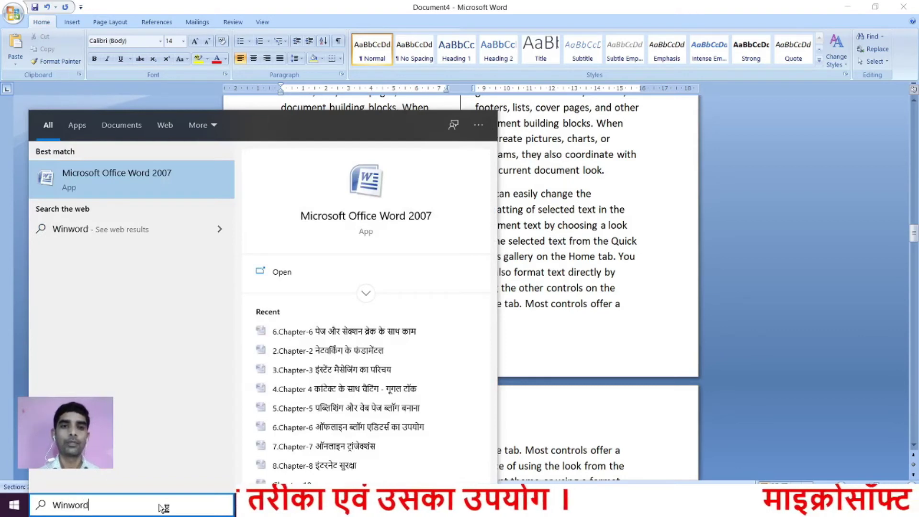
key("Escape")
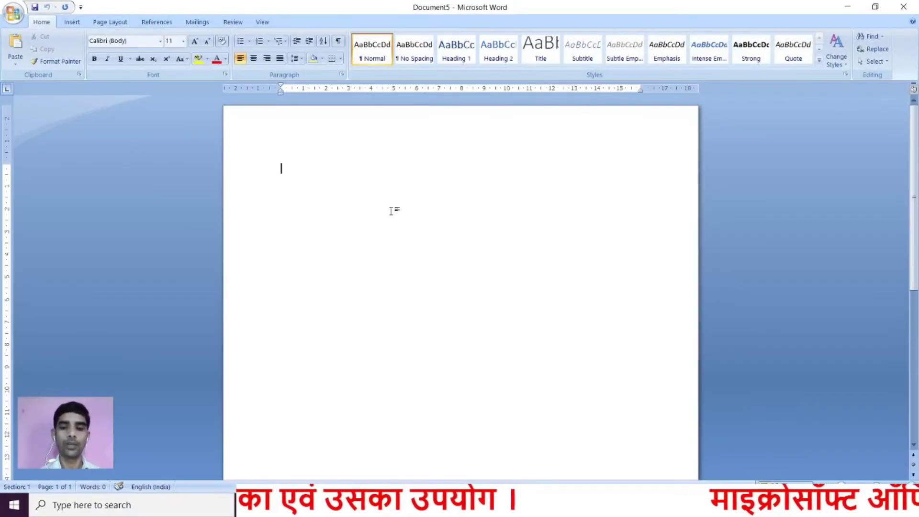
Generate sample paragraphs in the blank document with =rand()
type("=ran")
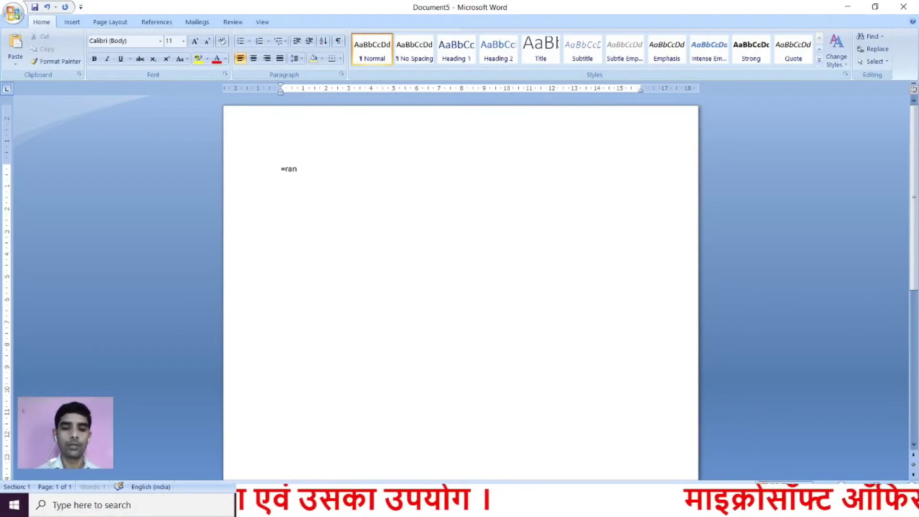
type("d()")
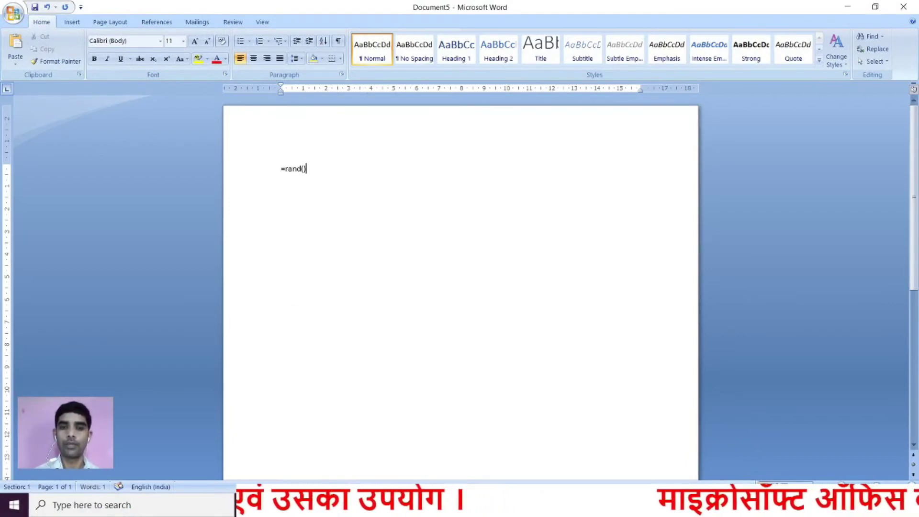
key("Return")
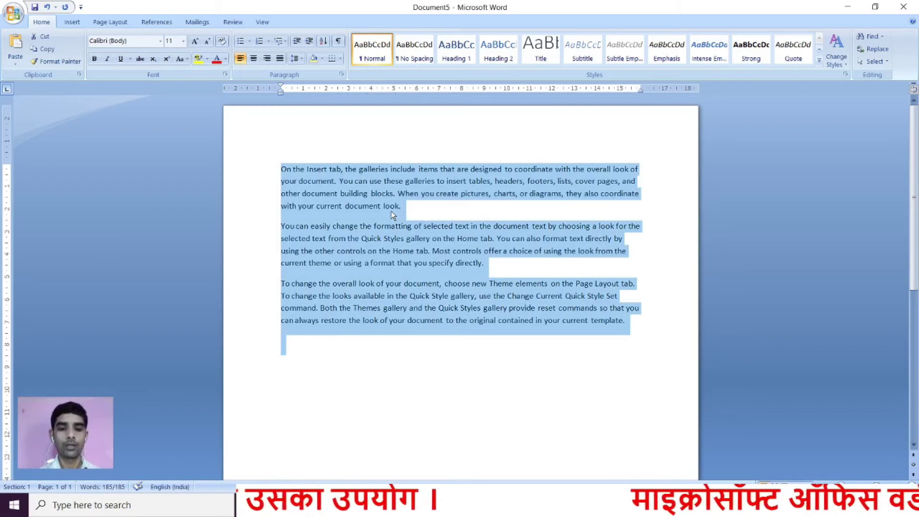
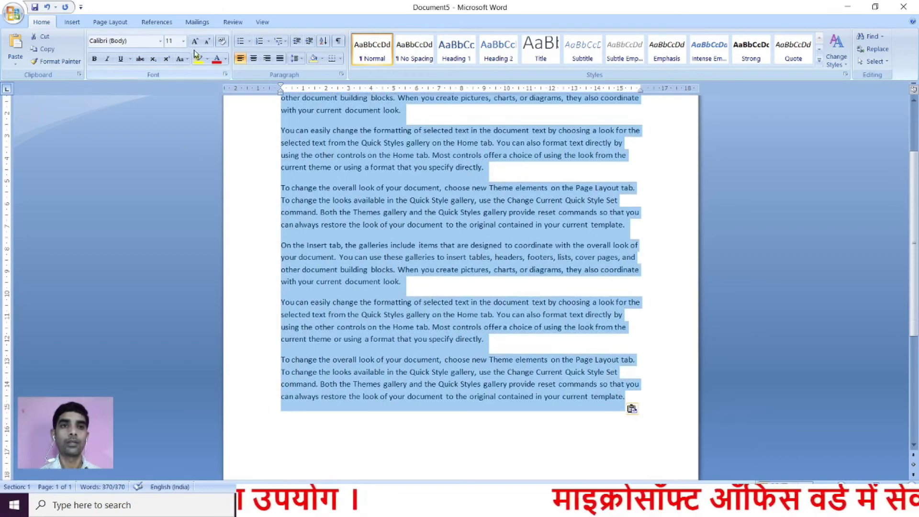
Increase the font size of the selected sample text to 12 and deselect it
left_click(194, 41)
scroll(367, 231, "down", 2)
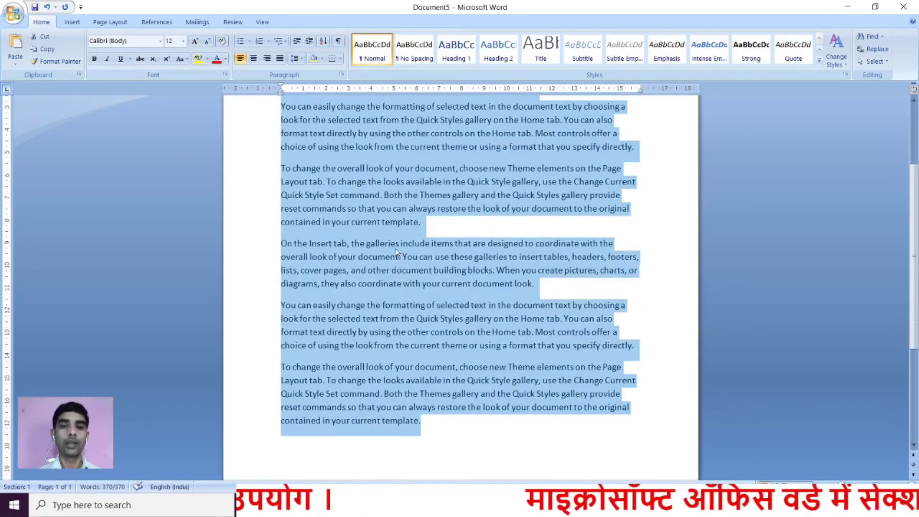
left_click(447, 388)
scroll(393, 197, "up", 6)
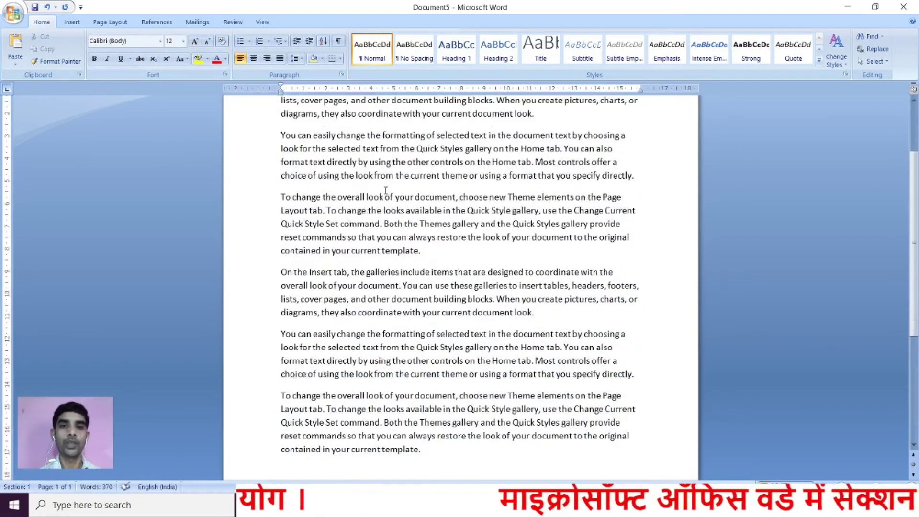
scroll(396, 192, "down", 6)
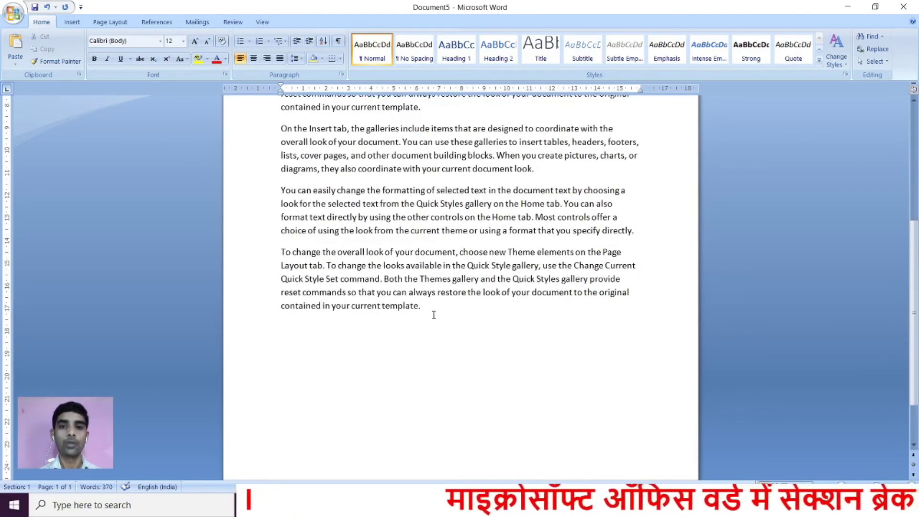
scroll(433, 314, "down", 2)
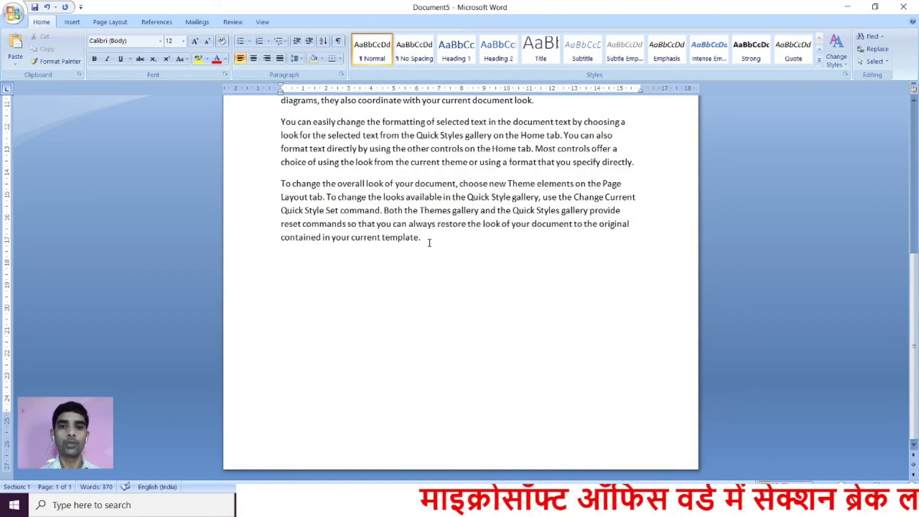
Insert a Next Page section break after the last sample paragraph on page 1
scroll(429, 242, "up", 10)
scroll(407, 260, "down", 10)
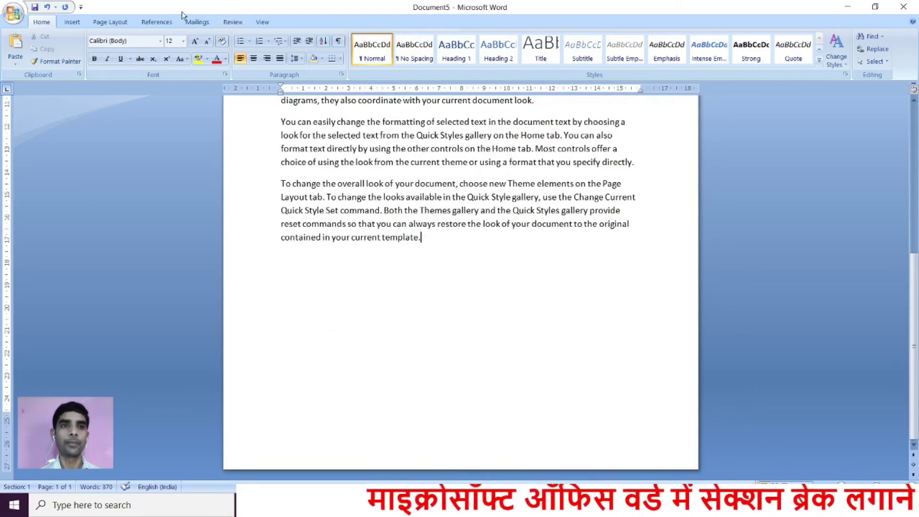
left_click(109, 22)
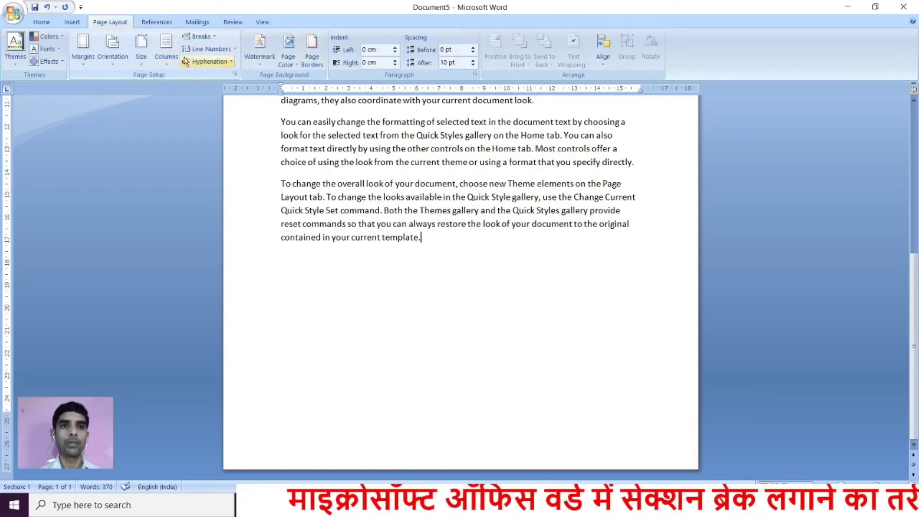
left_click(197, 36)
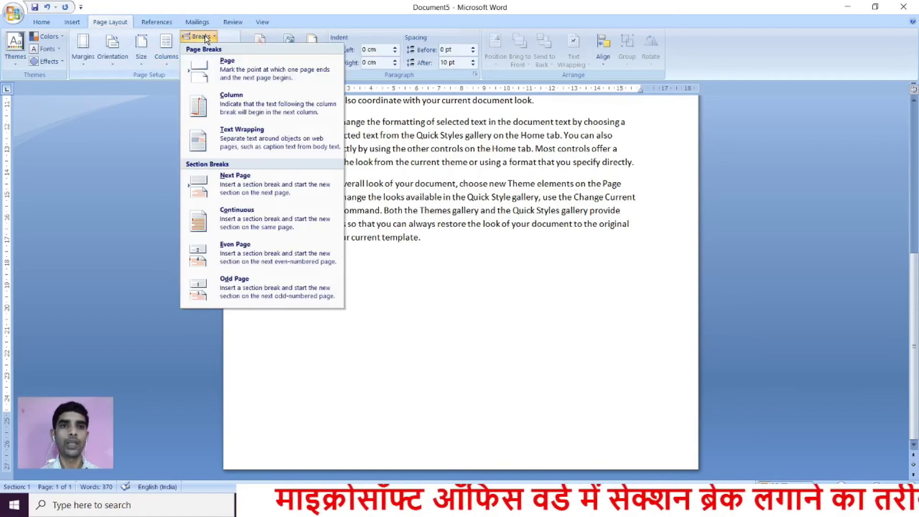
left_click(235, 183)
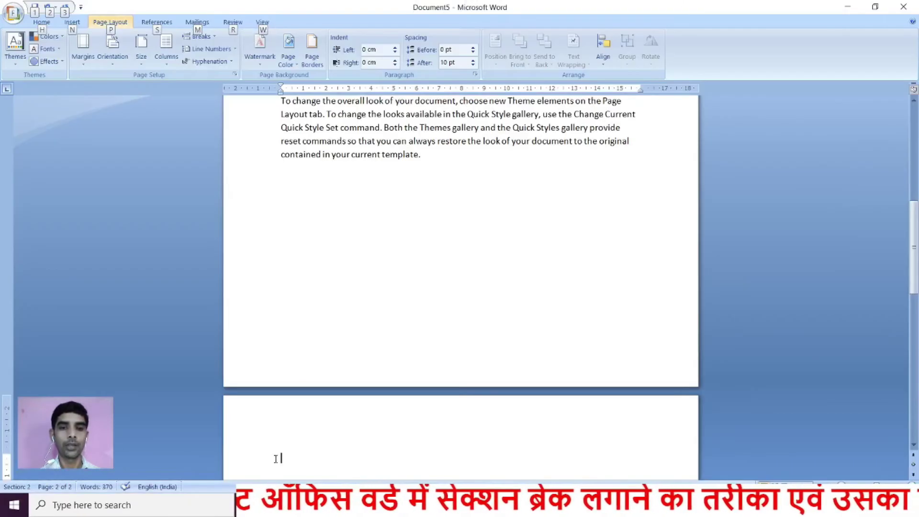
Paste the copied sample paragraphs twice onto page 2, in the second section
left_click(494, 159)
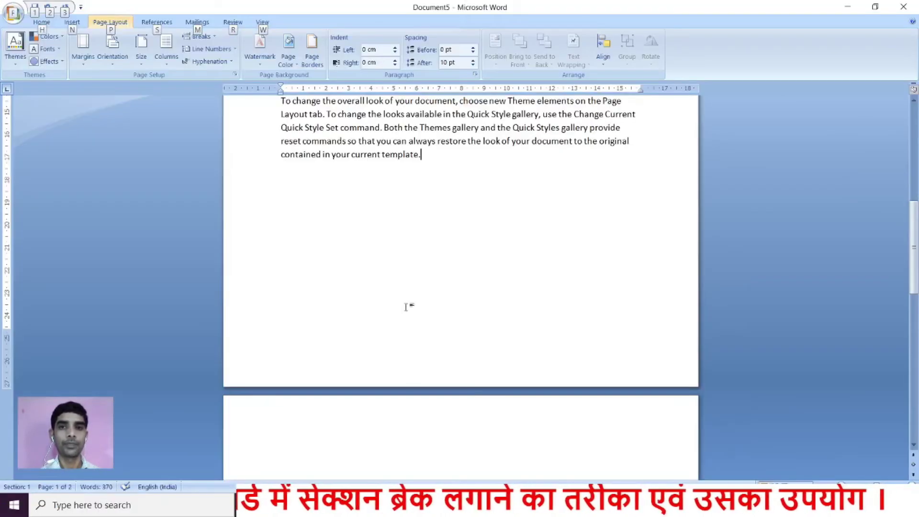
key("ctrl+Return")
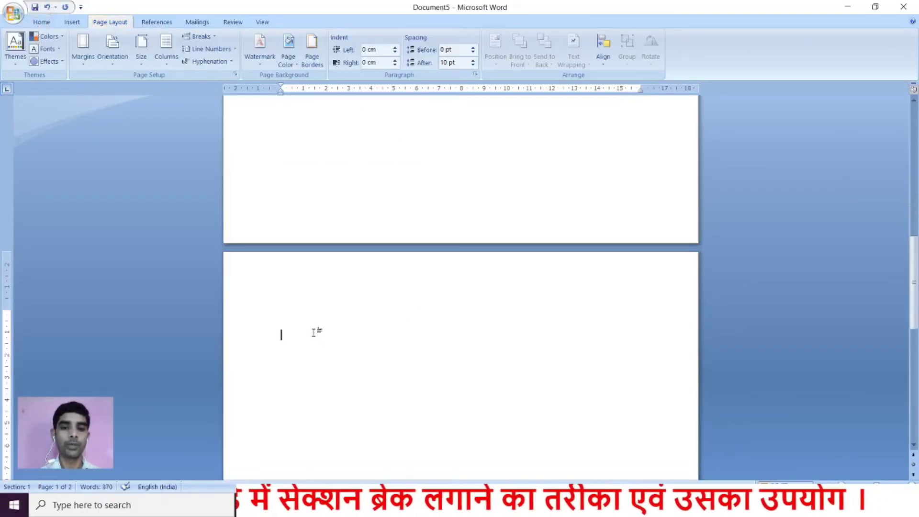
key("ctrl+v")
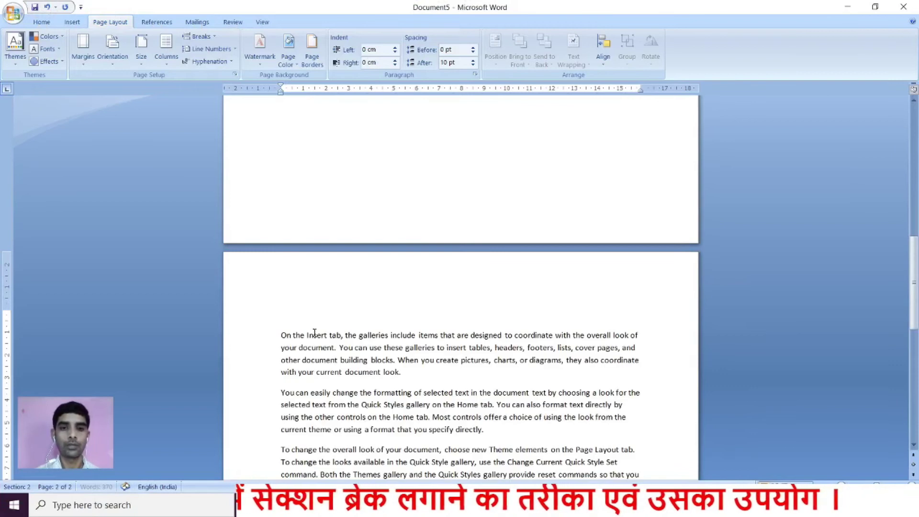
type("On the Insert tab, the galleries include items that are designed to coordinate with the overall look of your document. You can use these galleries to insert tables, headers, footers, lists, cover pages, and other document building blocks. When you create pictures, charts, or diagrams, they also coordinate with your current document look. You can easily change the formatting of selected text in the document text by choosing a look for the selected text from the Quick Styles gallery on the Home tab. You can also format text directly by using the other controls on the Home tab. Most controls offer a choice of using the look from the current theme or using a format that you specify directly. To change the overall look of your document, choose new Theme elements on the Page Layout tab. To change the looks available in the Quick Style gallery, use the Change Current Quick Style Set command. Both the Themes gallery and the Quick Styles gallery provide reset commands so that you can always restore the look of your document to the original contained in your current template.")
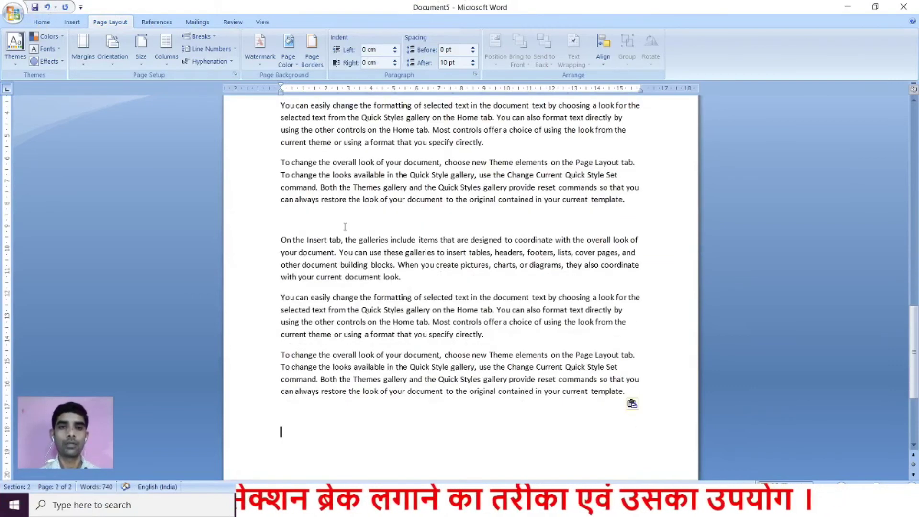
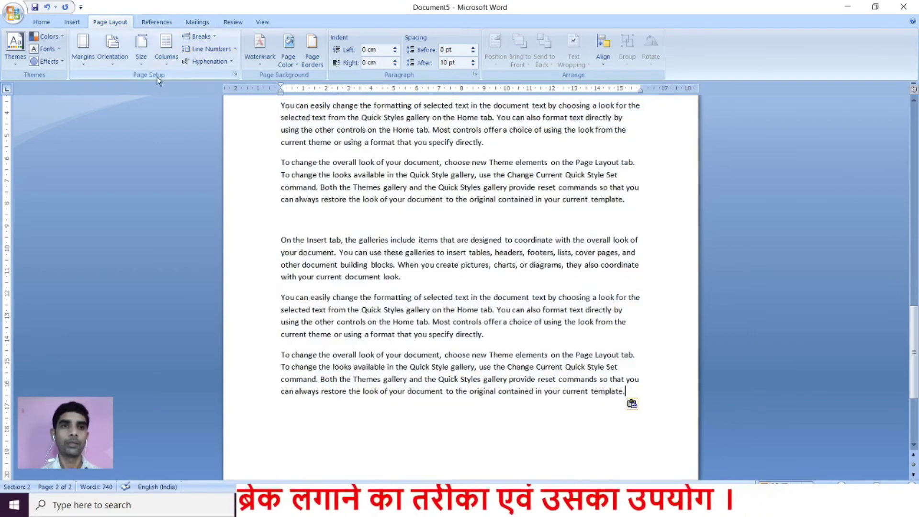
Insert a Next Page section break after the last paragraph on page 2 and paste the sample paragraphs onto page 3
left_click(213, 37)
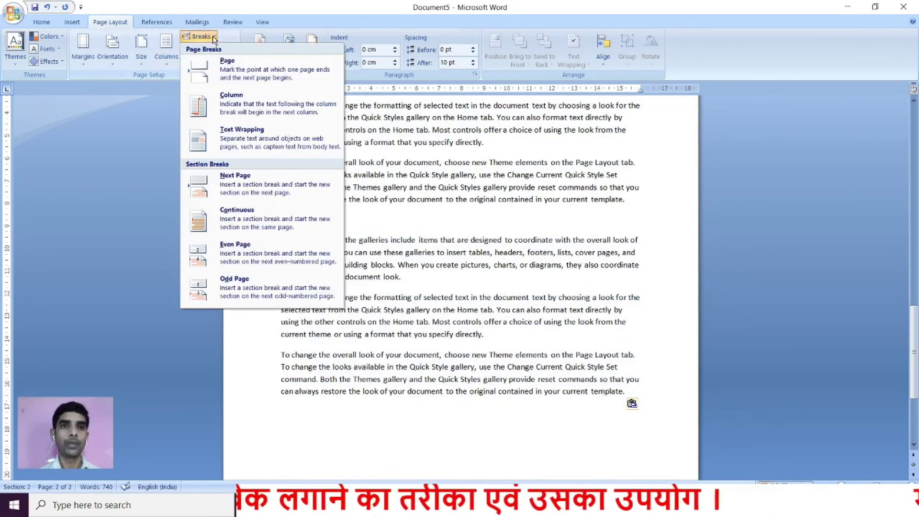
left_click(245, 184)
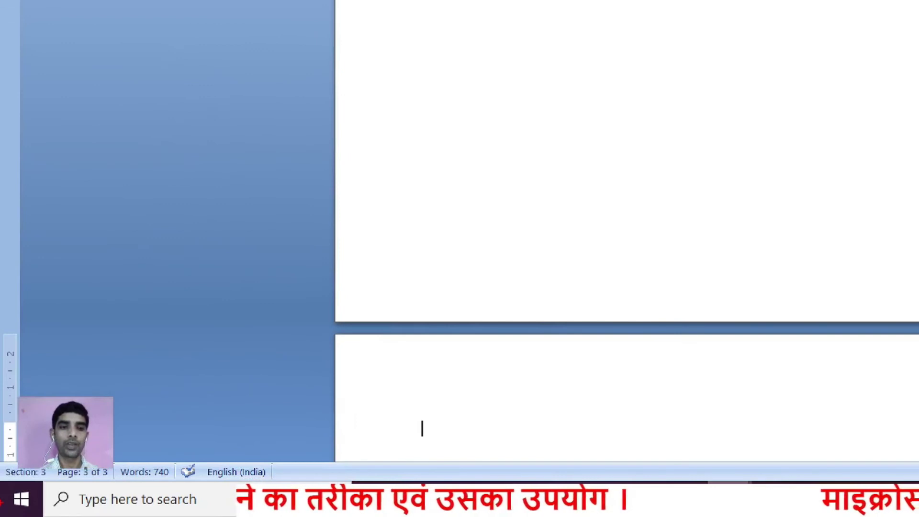
left_click_drag(1, 445, 73, 506)
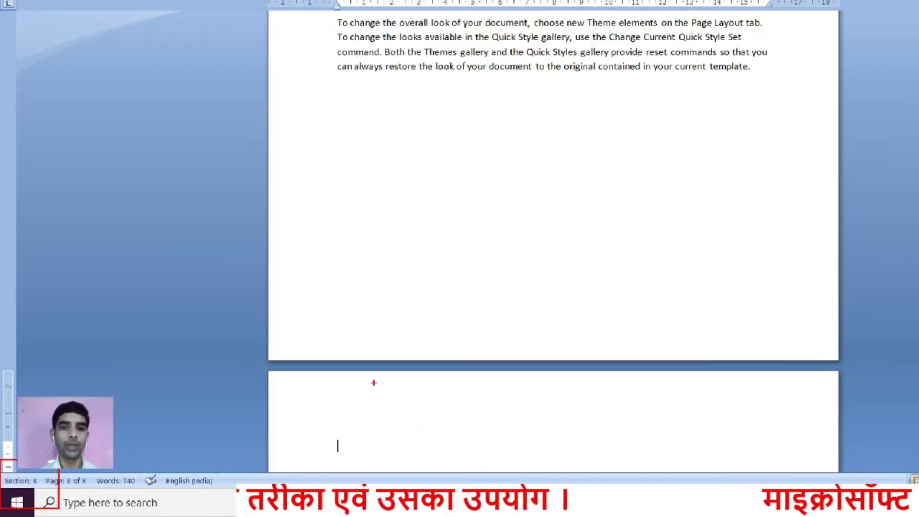
key("alt")
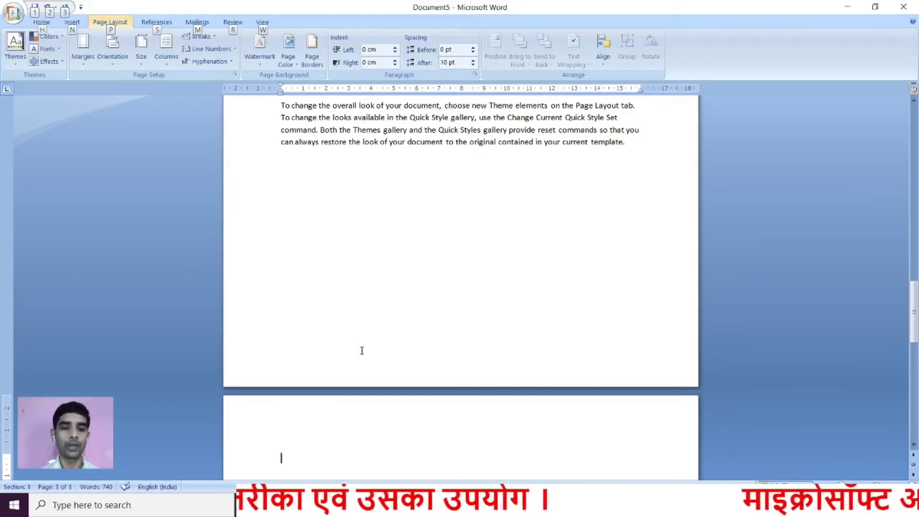
key("alt")
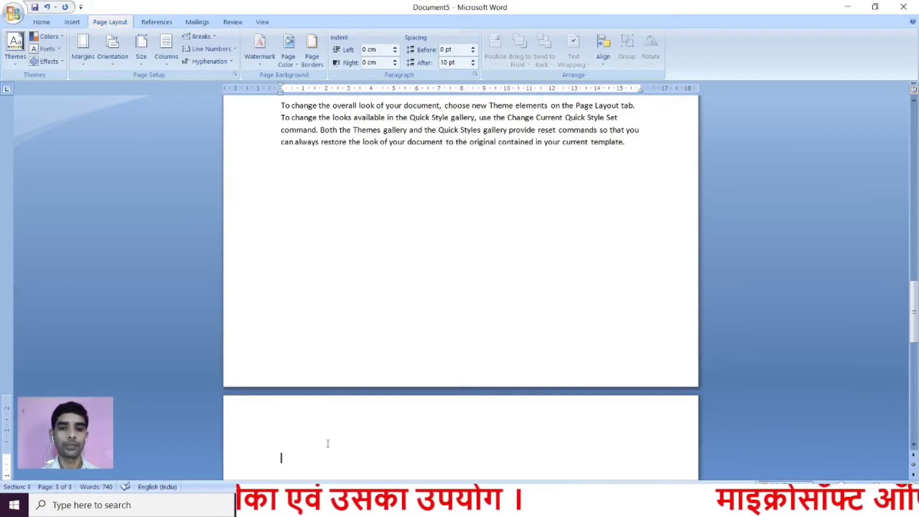
key("ctrl+v")
scroll(343, 414, "down", 13)
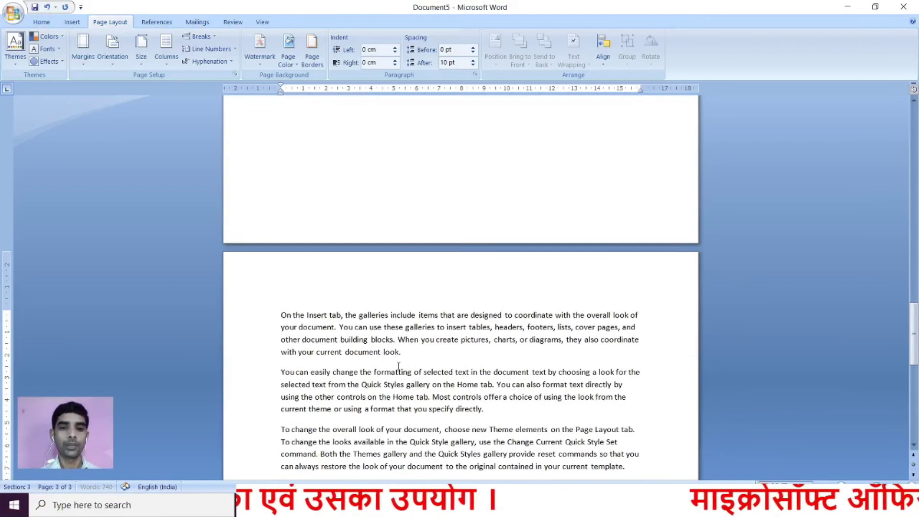
Add a 3 pt triple-line box page border to the first section, applied to this section only
scroll(426, 296, "up", 6)
scroll(426, 297, "up", 12)
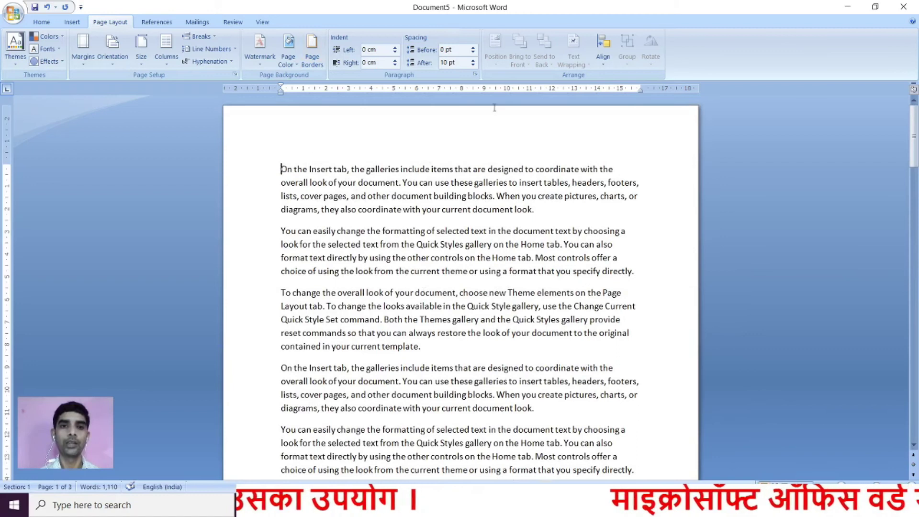
left_click(312, 53)
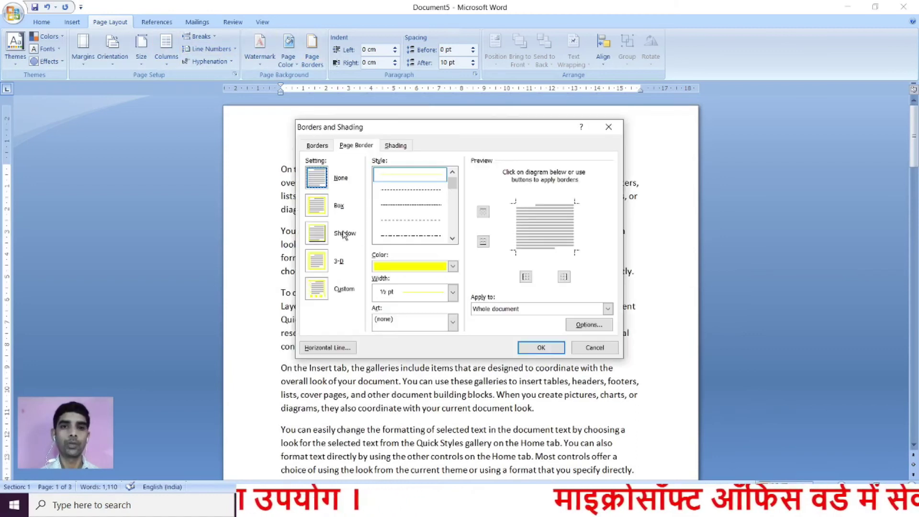
left_click_drag(452, 184, 452, 216)
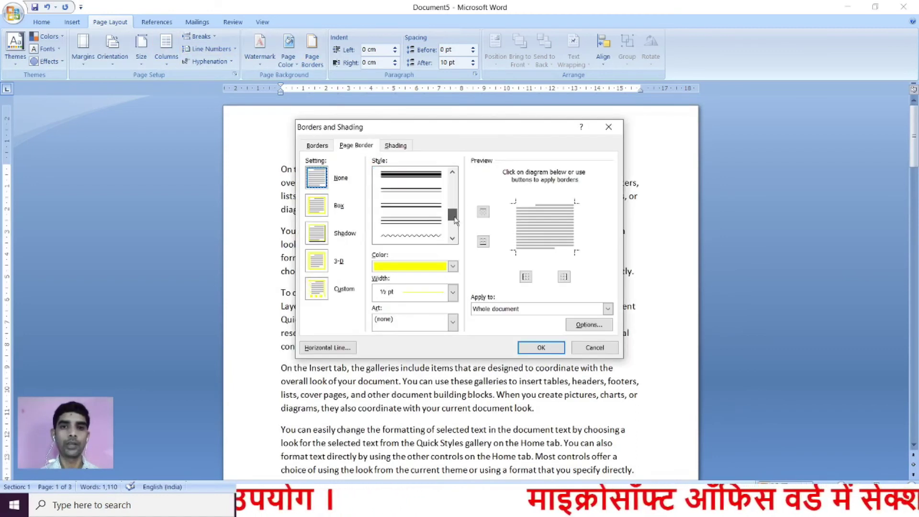
left_click(410, 220)
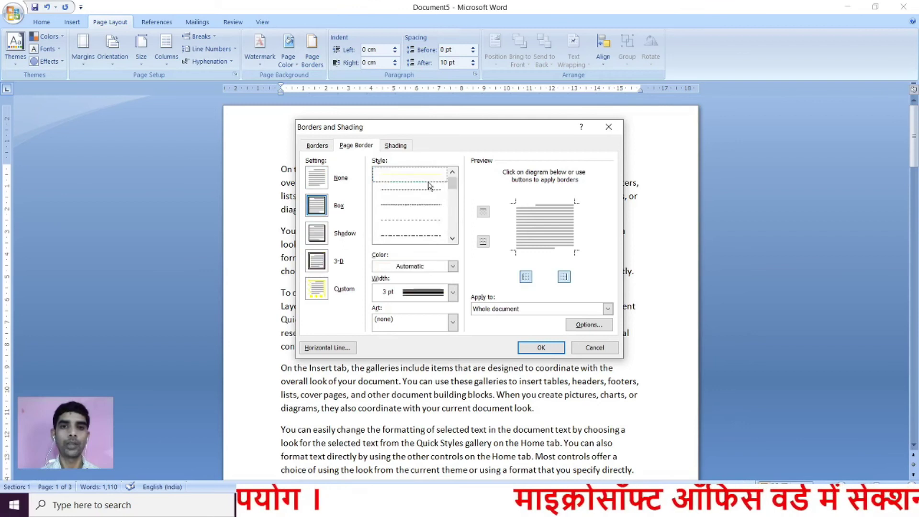
left_click(516, 310)
left_click(515, 320)
left_click(541, 346)
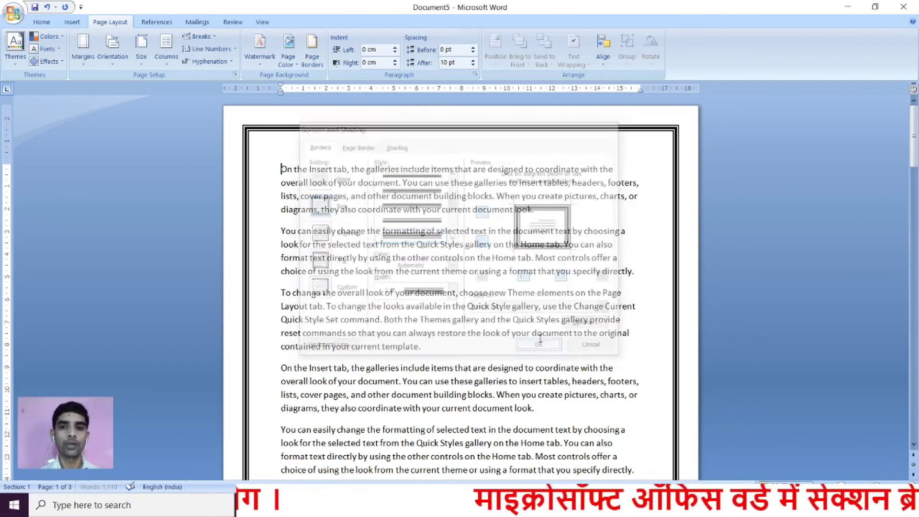
Add the red apples art page border around page 2, applied to this section only
scroll(538, 330, "down", 20)
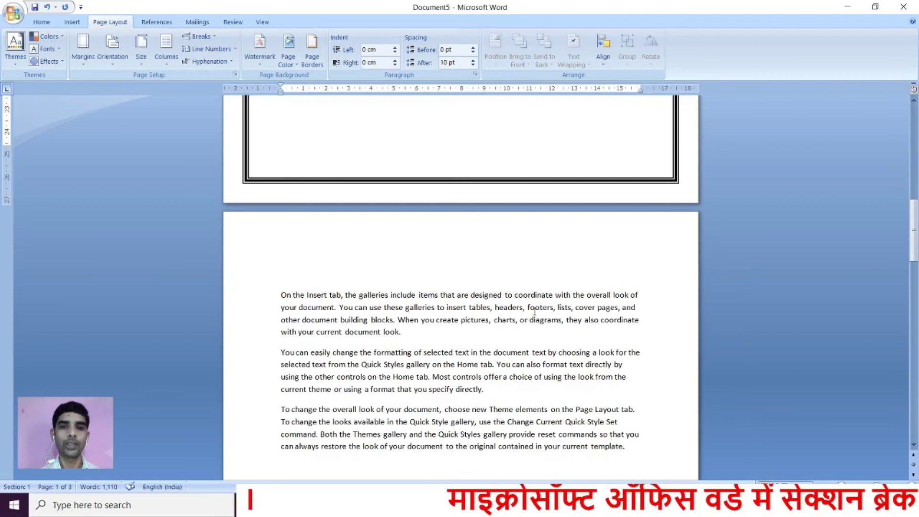
left_click(286, 295)
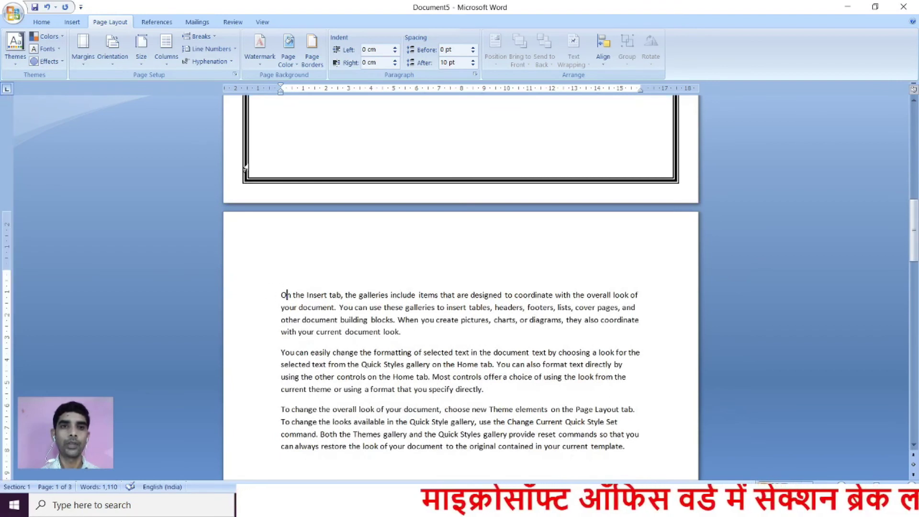
left_click(312, 52)
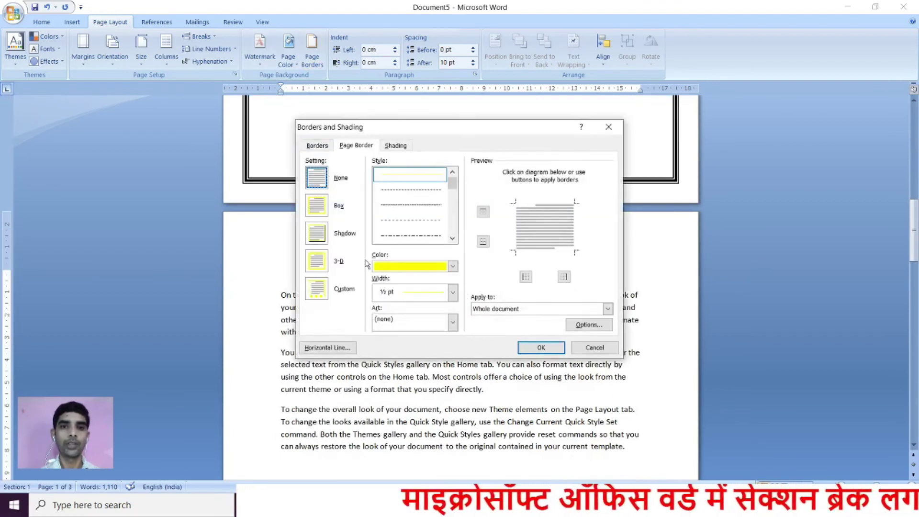
left_click(452, 321)
left_click(409, 369)
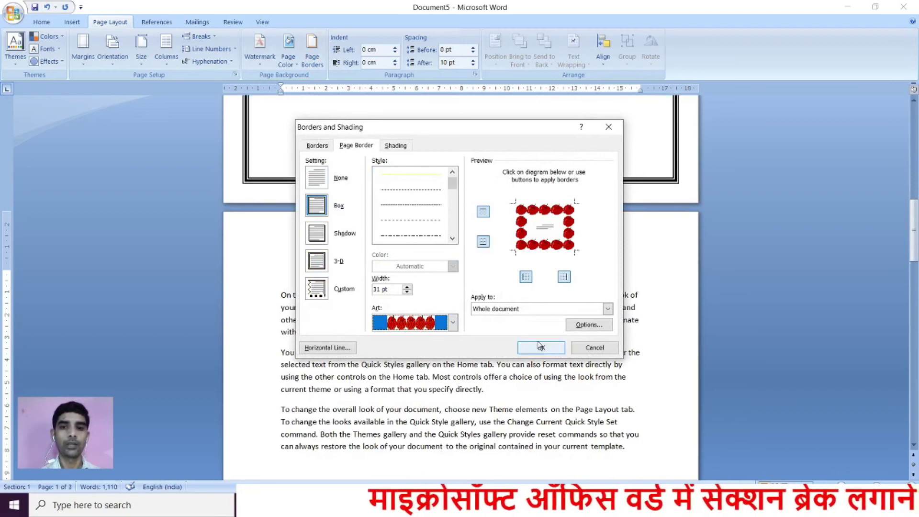
left_click(531, 308)
left_click(539, 329)
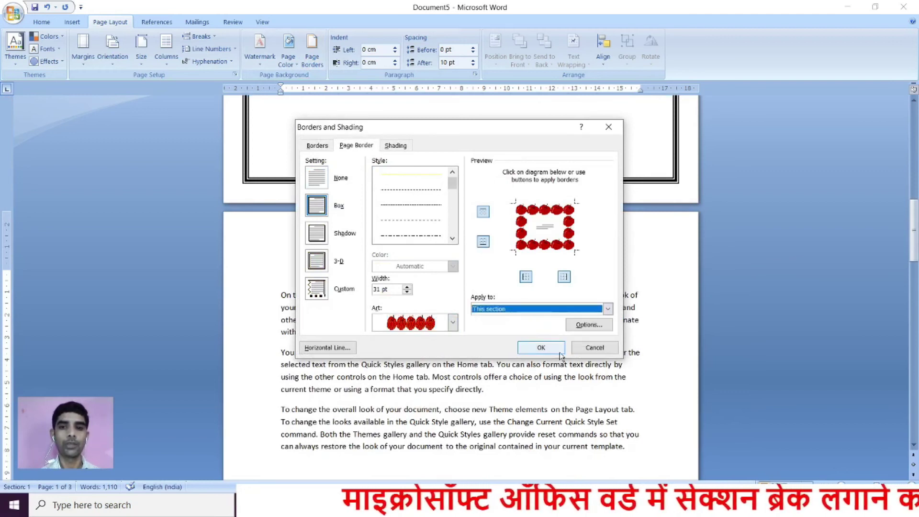
left_click(541, 348)
Change the orientation of the third section on page 3 to Landscape
scroll(529, 313, "down", 10)
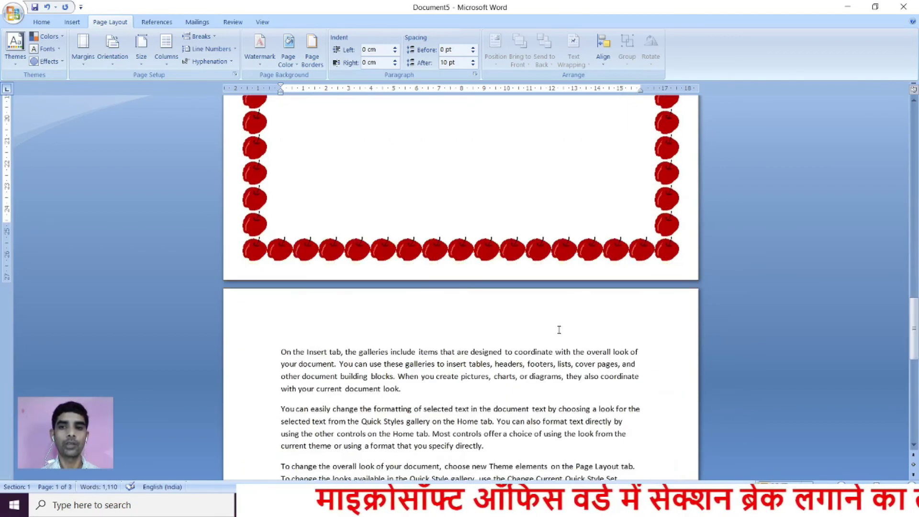
left_click(284, 180)
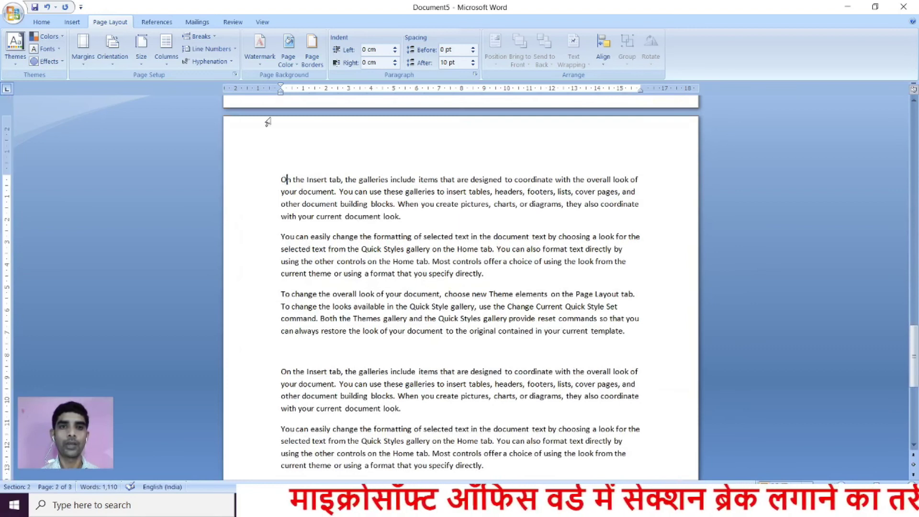
left_click(114, 53)
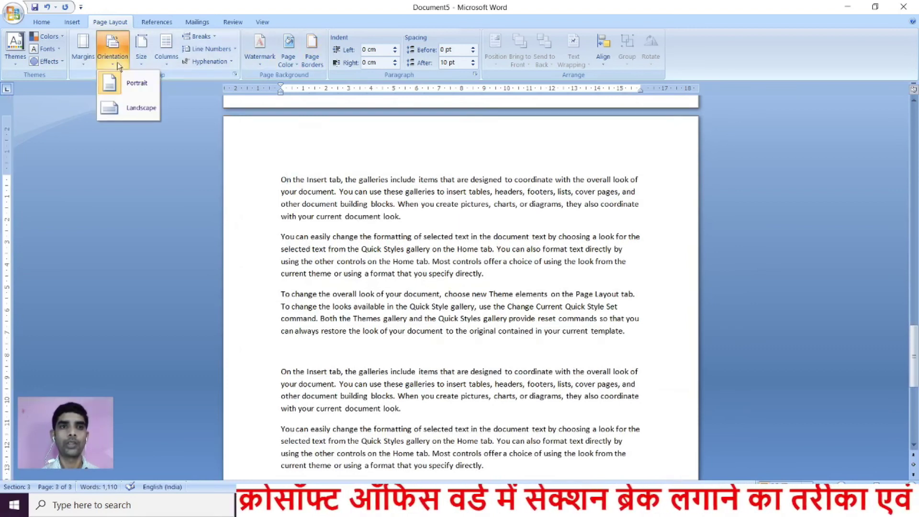
left_click(134, 108)
Insert a Next Page section break after the last paragraph of the landscape section
scroll(430, 209, "down", 10)
scroll(447, 193, "down", 9)
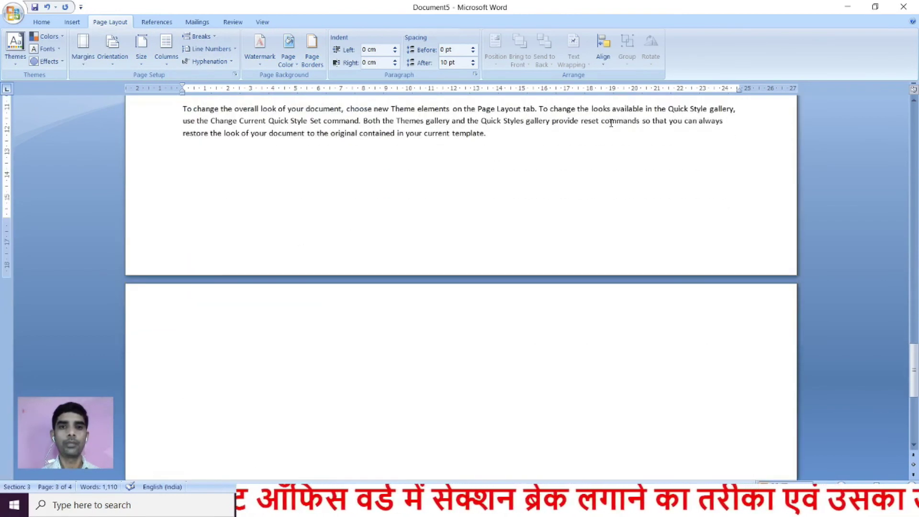
scroll(523, 156, "down", 1)
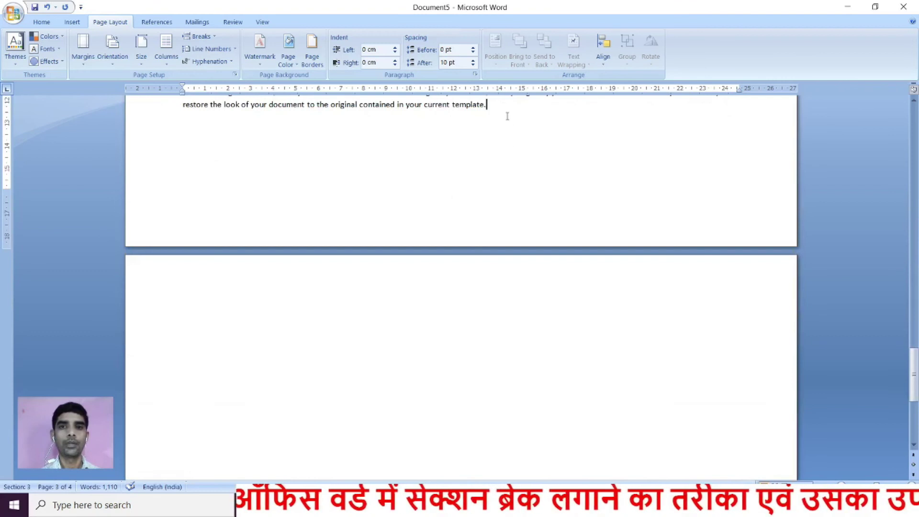
left_click(213, 37)
left_click(235, 180)
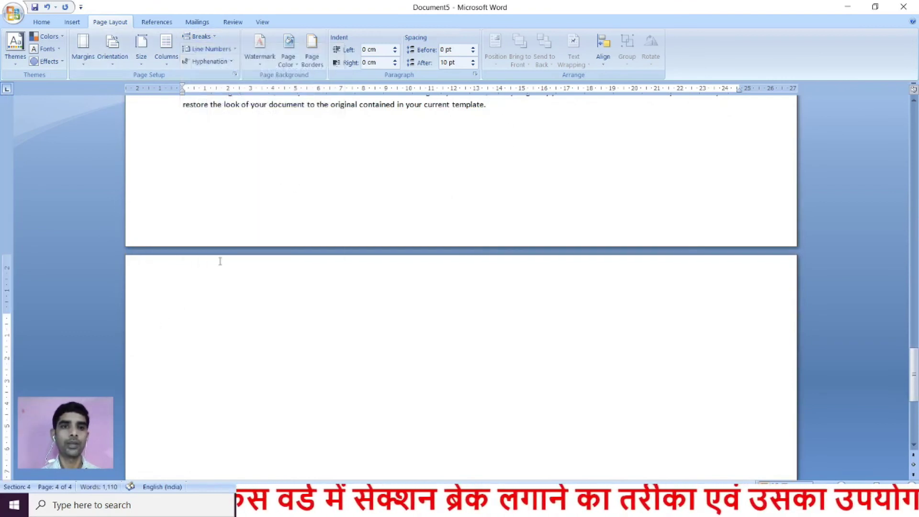
Set the fourth section to Portrait orientation and paste the sample paragraphs onto its page
left_click(99, 61)
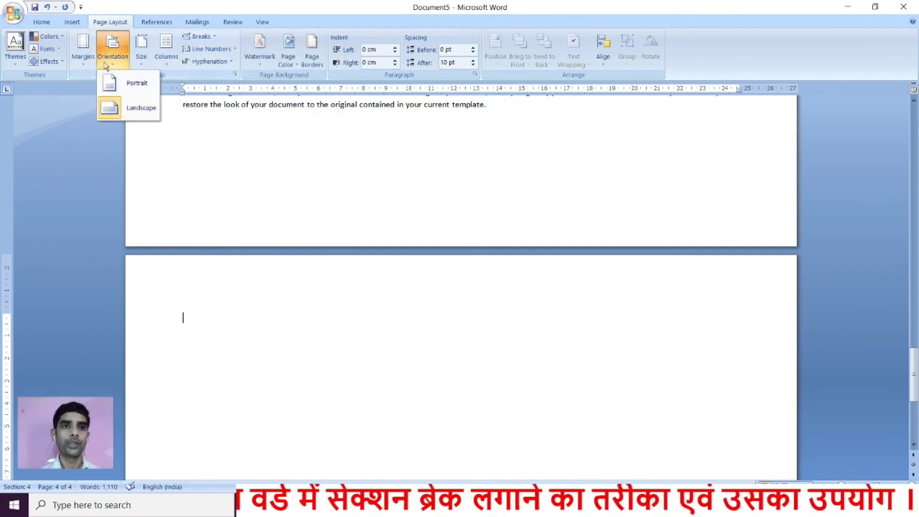
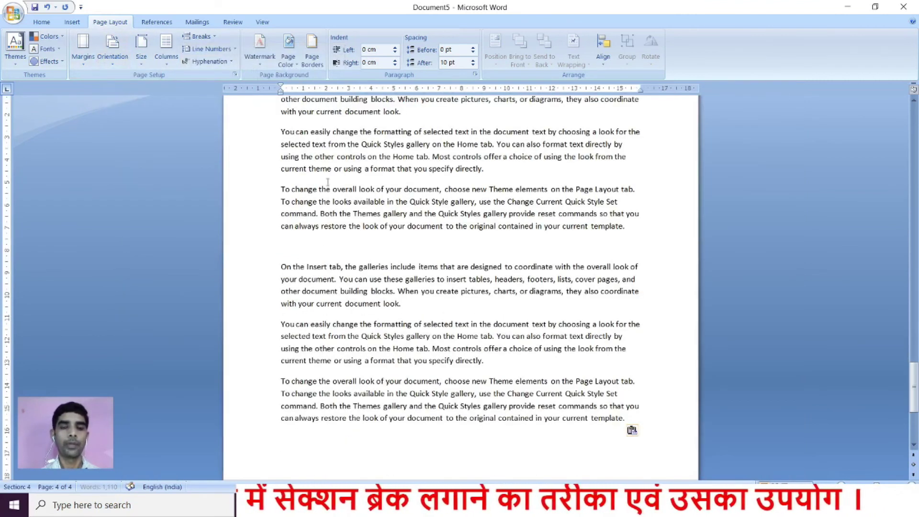
scroll(333, 192, "up", 3)
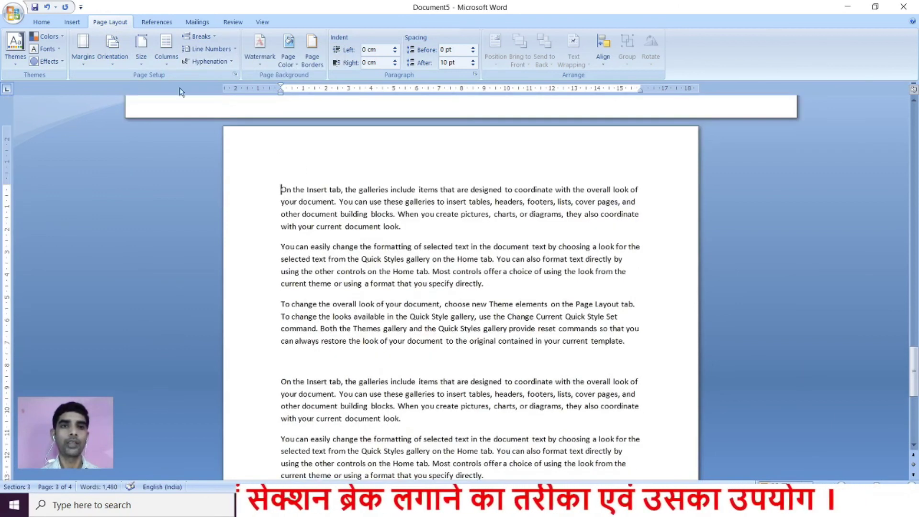
Arrange the text of the fourth section in two columns
left_click(168, 52)
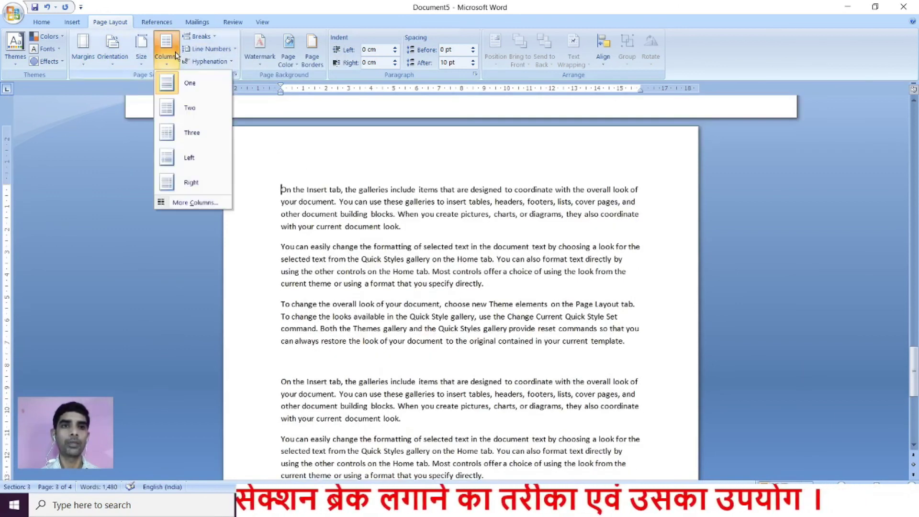
left_click(178, 111)
scroll(449, 239, "down", 10)
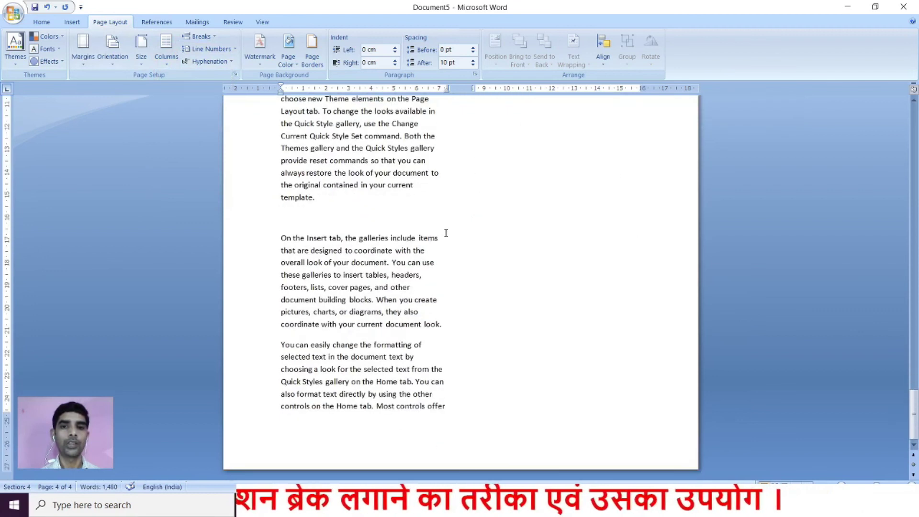
Insert a Next Page section break after the two-column text and paste the sample paragraphs into the new section
scroll(449, 232, "up", 8)
scroll(452, 223, "down", 1)
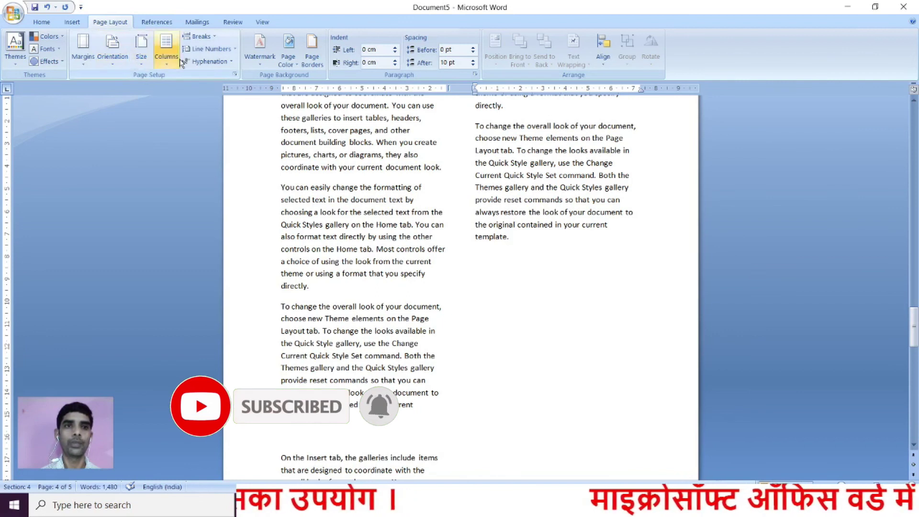
left_click(198, 42)
left_click(239, 176)
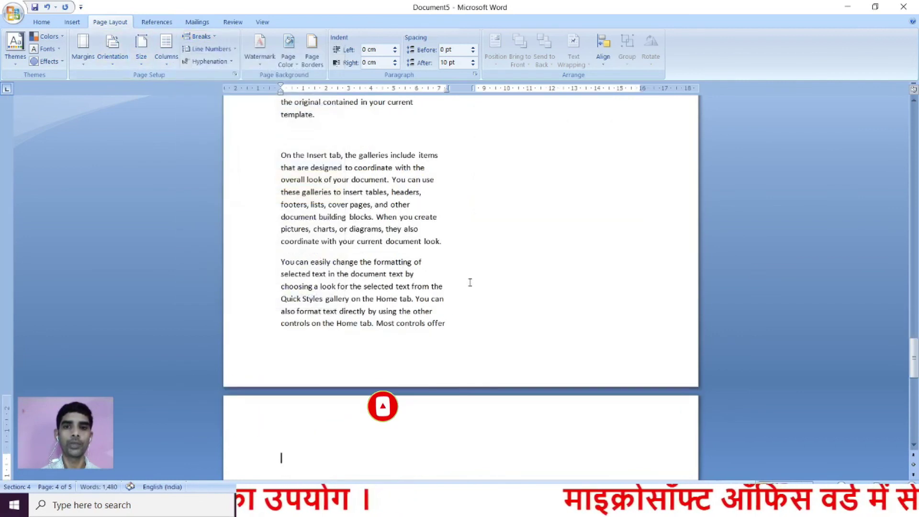
scroll(445, 439, "down", 3)
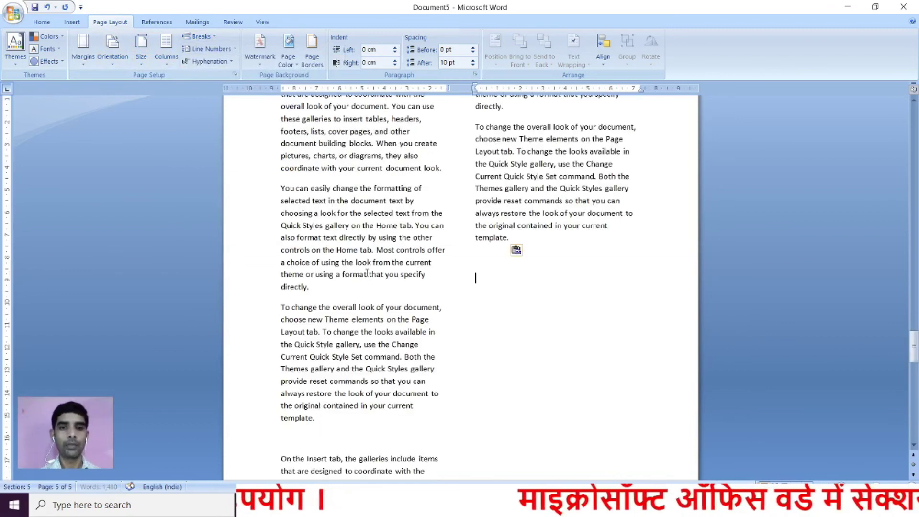
Set section 6 to one column and paste the sample paragraphs into it again
left_click(166, 45)
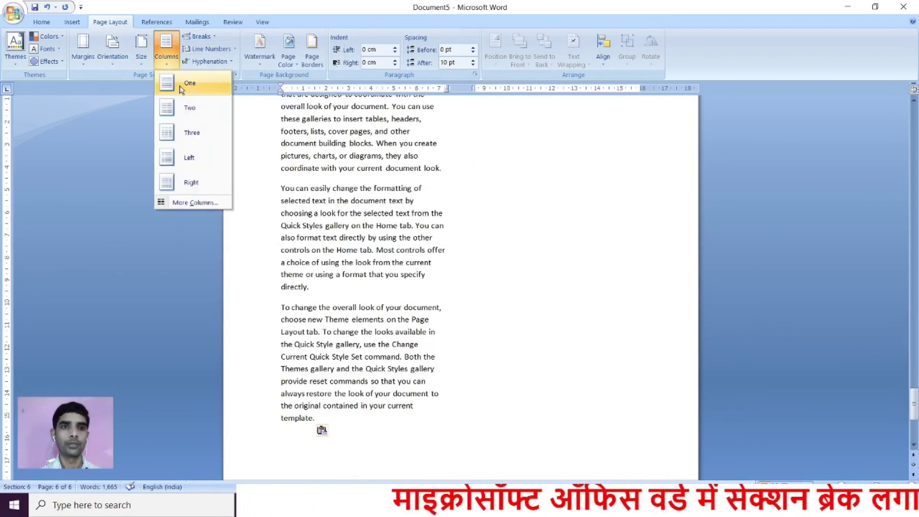
left_click(194, 79)
type("On the Insert tab, the galleries include items that are designed to coordinate with the overall look of your document. You can use these galleries to insert tables, headers, footers, lists, cover pages, and other document building blocks. When you create pictures, charts, or diagrams, they also coordinate with your current document look. You can easily change the formatting of selected text in the document text by choosing a look for the selected text from the Quick Styles gallery on the Home tab. You can also format text directly by using the other controls on the Home tab. Most controls offer a choice of using the look from the current theme or using a format that you specify directly. To change the overall look of your document, choose new Theme elements on the Page Layout tab. To change the looks available in the Quick Style gallery, use the Change Current Quick Style Set command. Both the Themes gallery and the Quick Styles gallery provide reset commands so that you can always restore the look of your document to the original contained in your current template.")
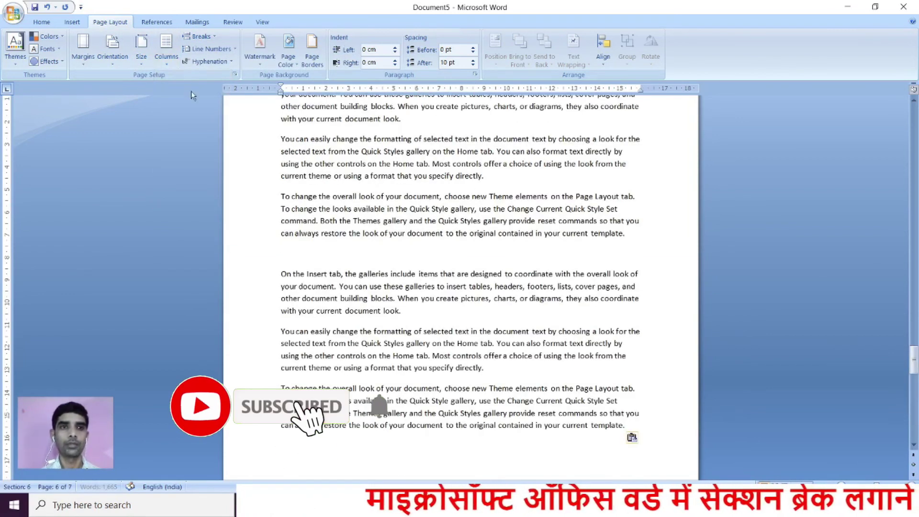
left_click(313, 58)
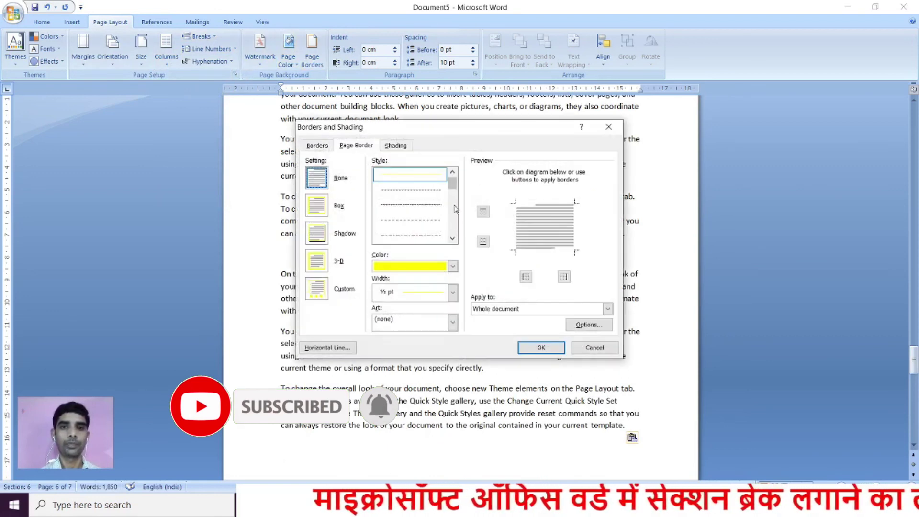
left_click_drag(456, 184, 462, 209)
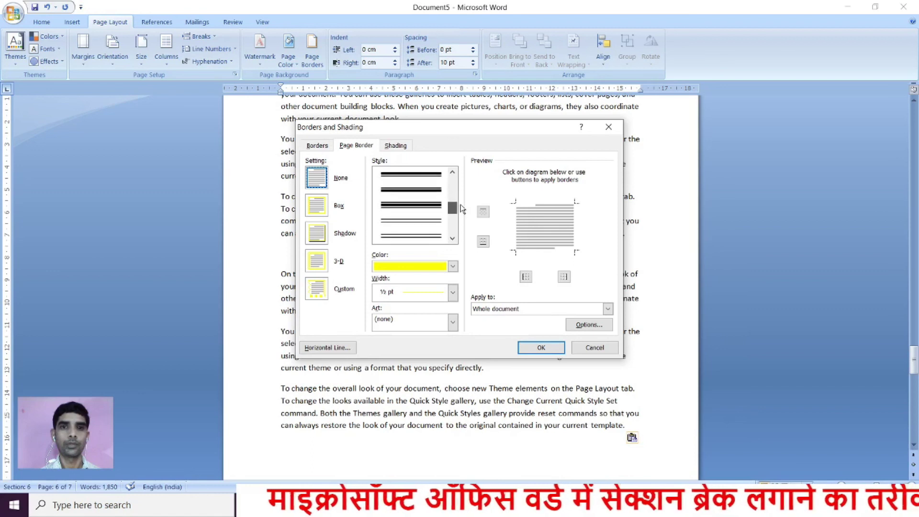
left_click(558, 347)
Apply the Narrow margins preset to section 6
left_click(86, 67)
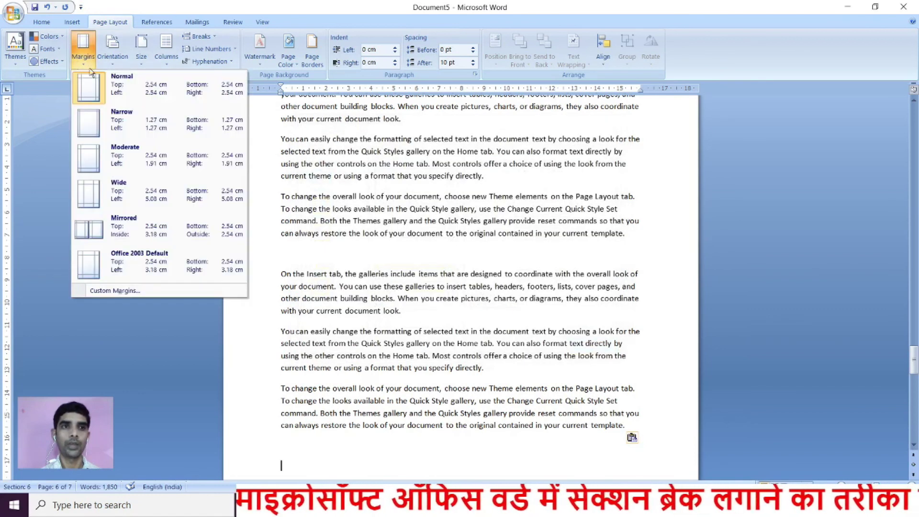
left_click(110, 120)
Review the page borders, orientation and text layout of the sections across the whole document
scroll(454, 244, "up", 20)
scroll(557, 235, "down", 5)
scroll(553, 225, "down", 10)
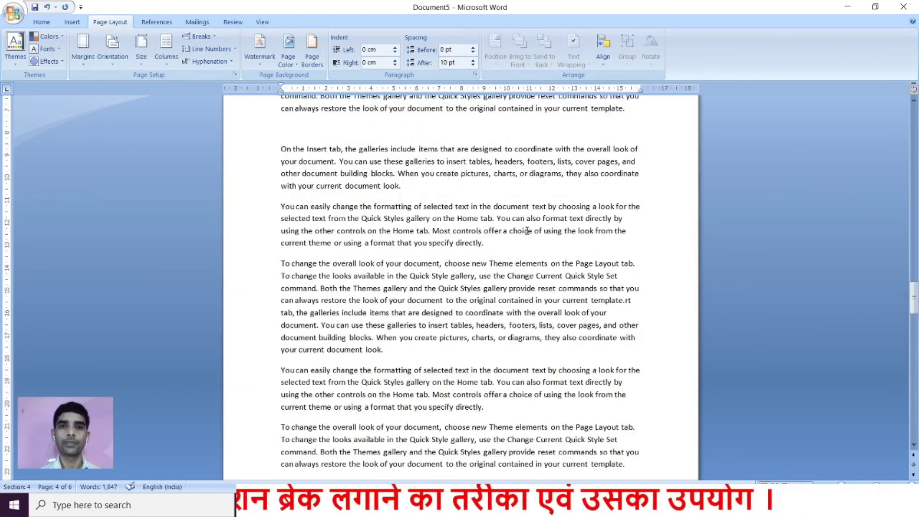
scroll(526, 231, "up", 15)
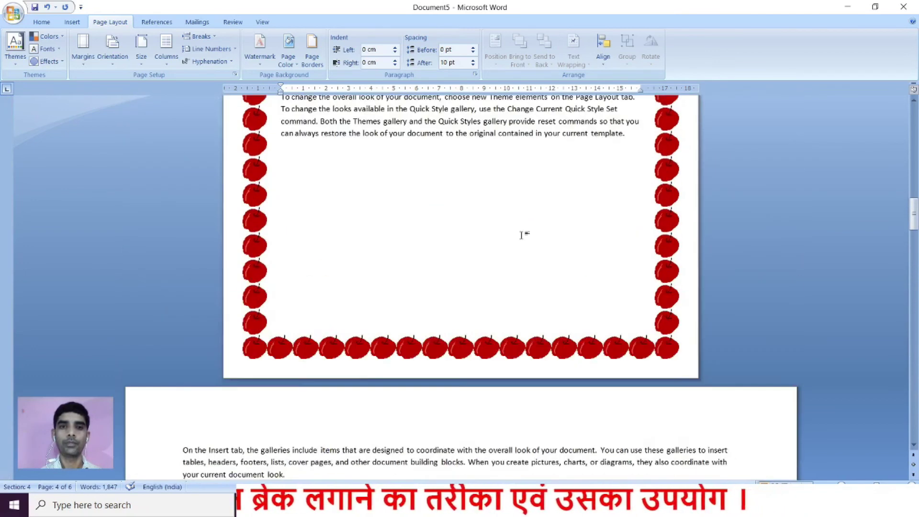
scroll(521, 234, "up", 15)
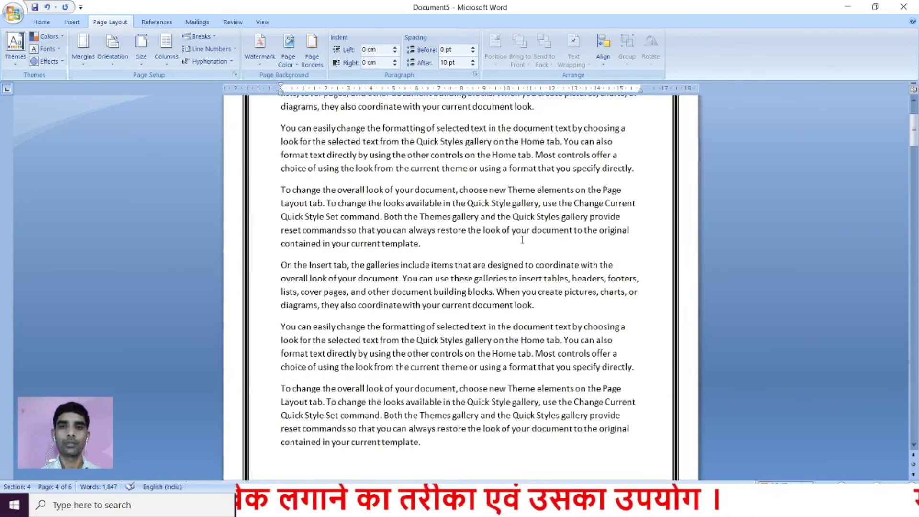
scroll(522, 239, "up", 4)
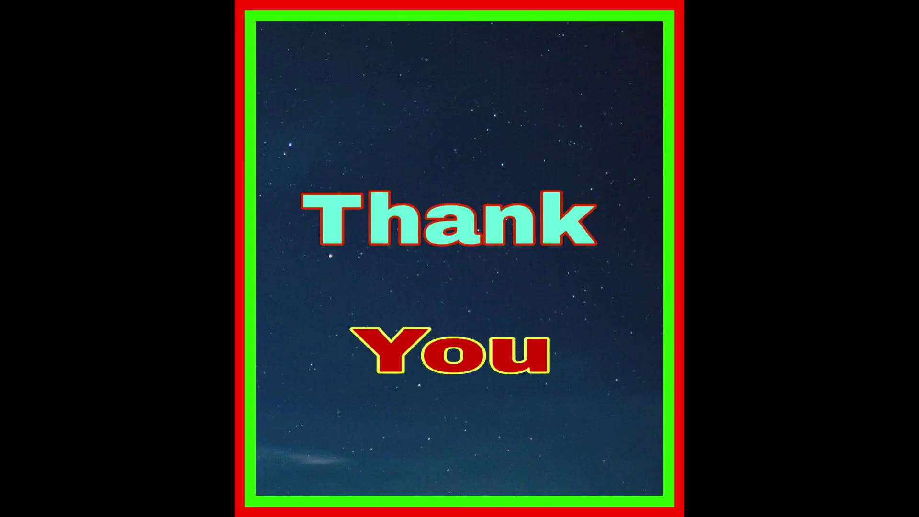